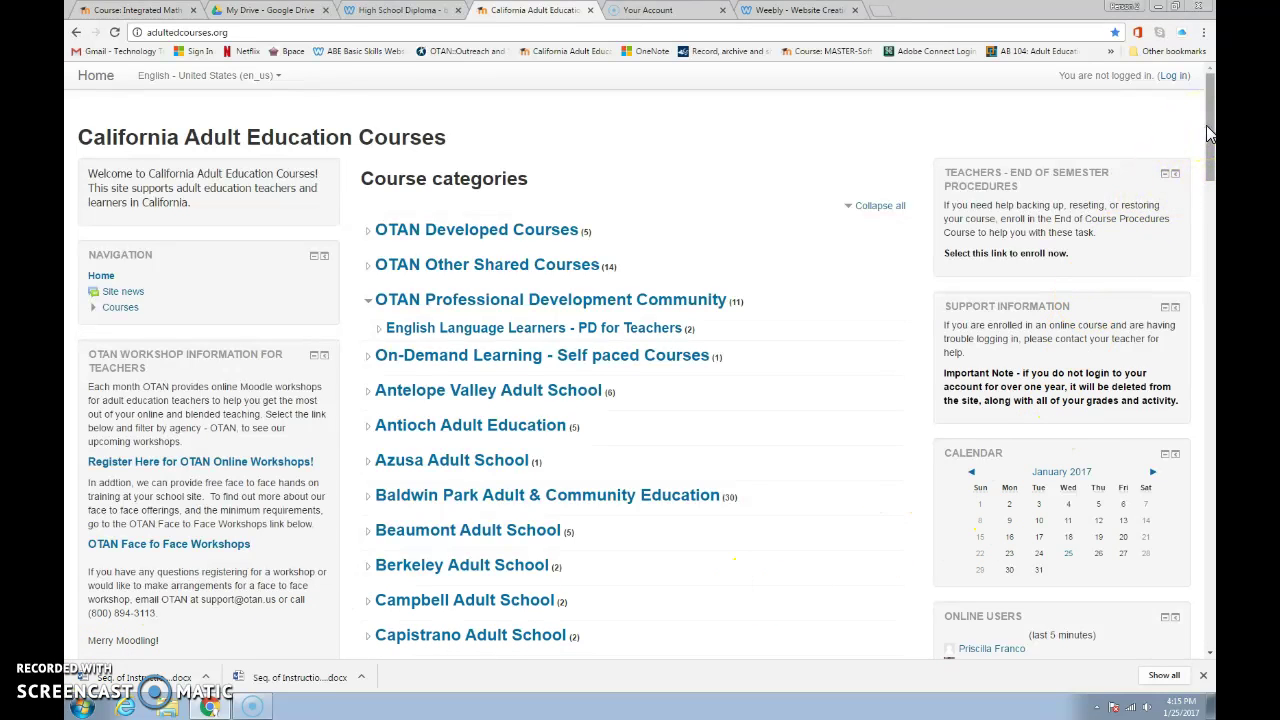
# - Open the new-account signup form and enter a username and an unmasked password
pyautogui.moveTo(1208, 133); pyautogui.dragTo(1206, 225)
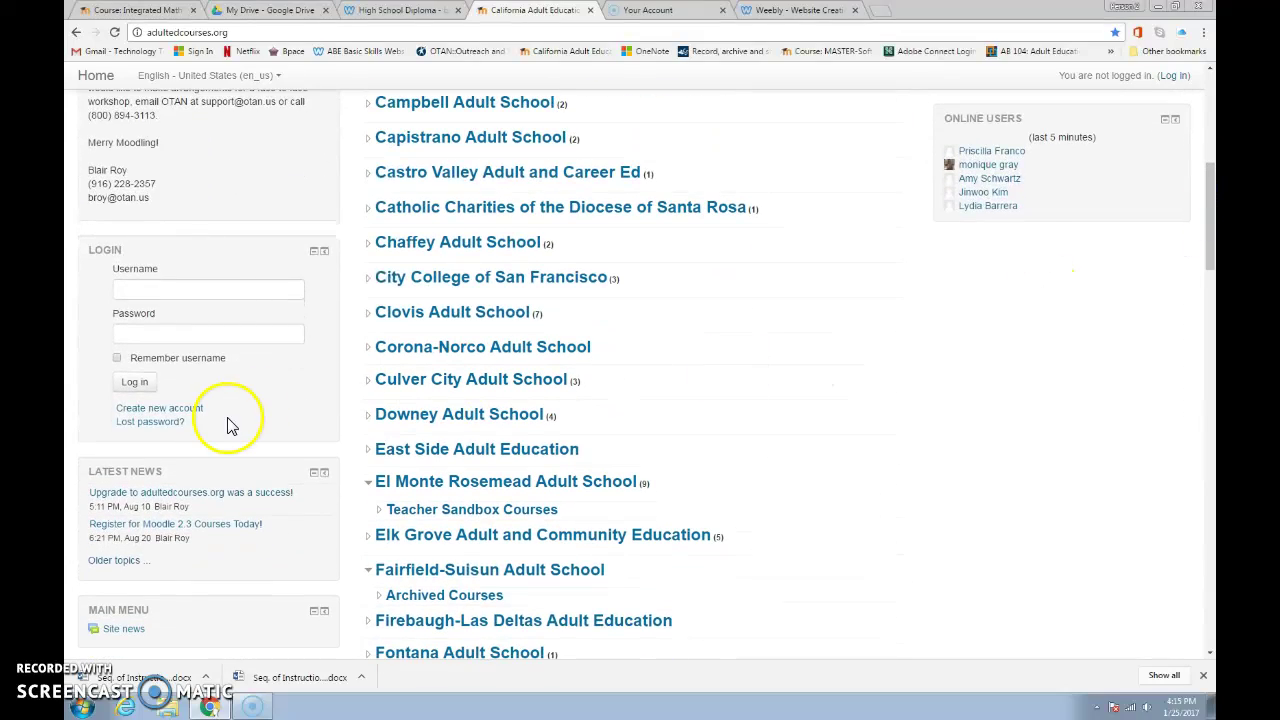
pyautogui.click(143, 411)
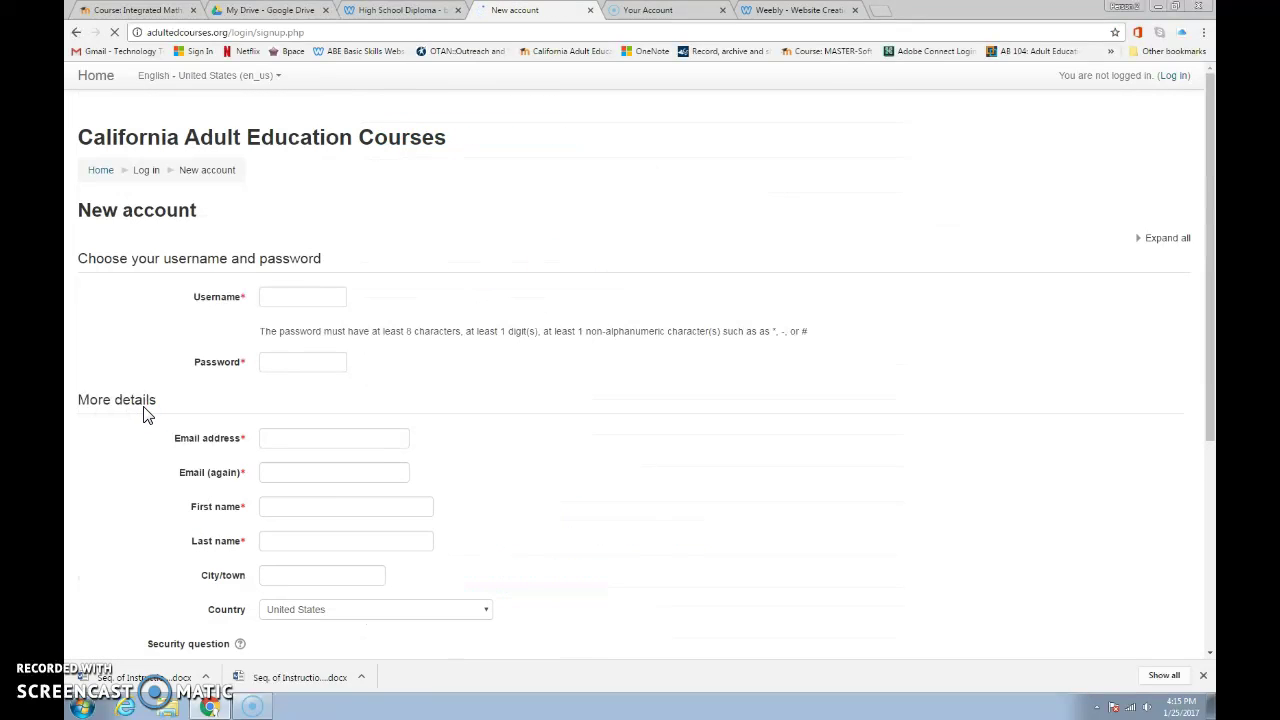
pyautogui.click(279, 300)
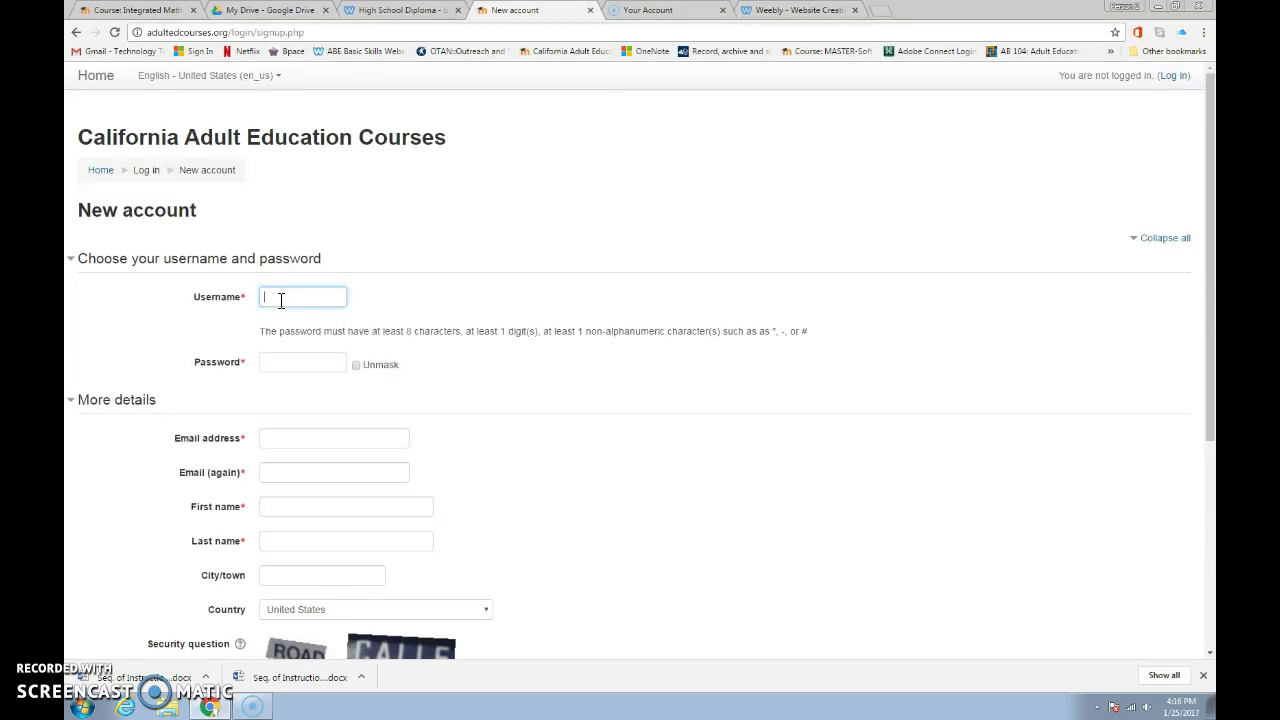
pyautogui.click(357, 367)
pyautogui.click(304, 364)
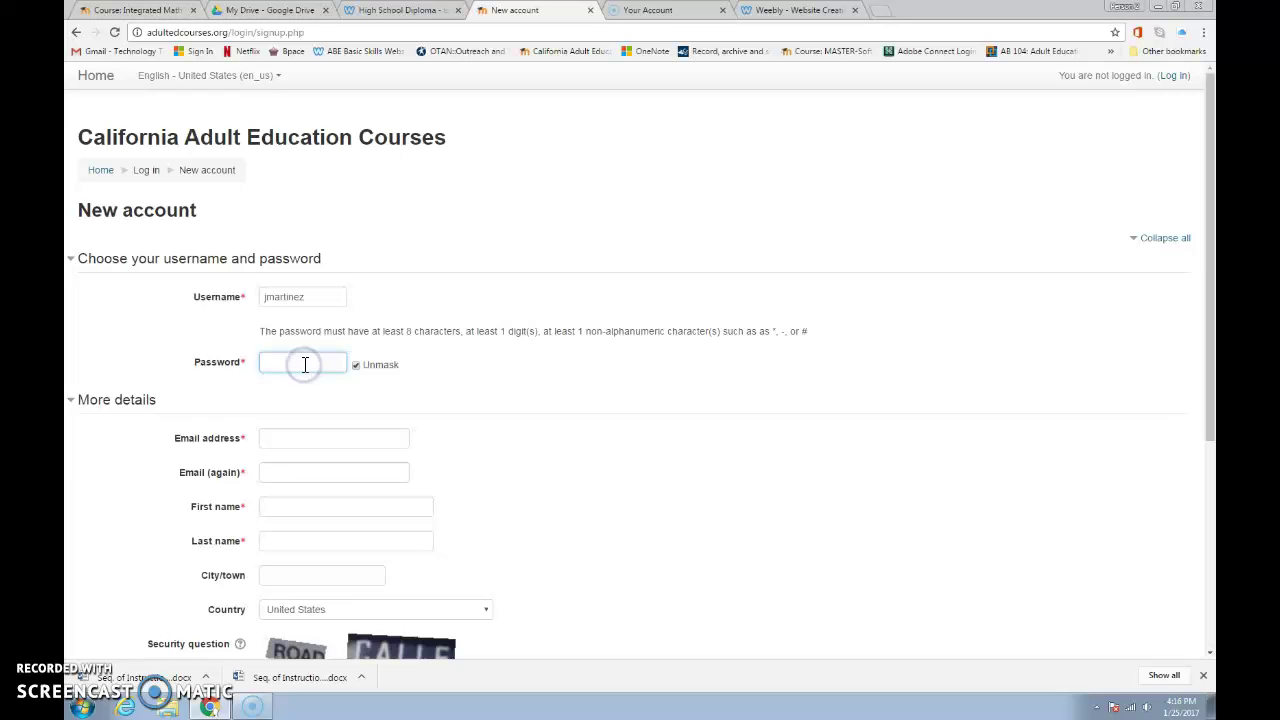
# - Enter the user's email address twice, first name, last name and city/town
pyautogui.click(289, 437)
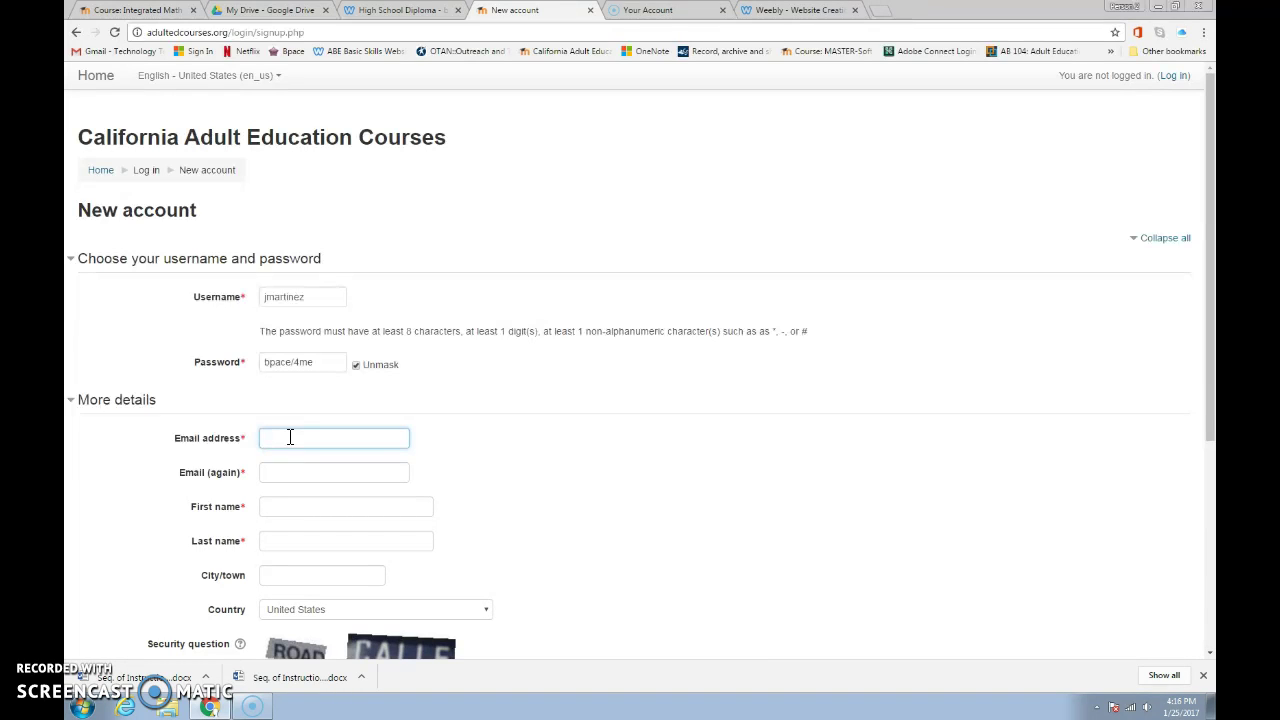
pyautogui.write('email')
pyautogui.click(273, 472)
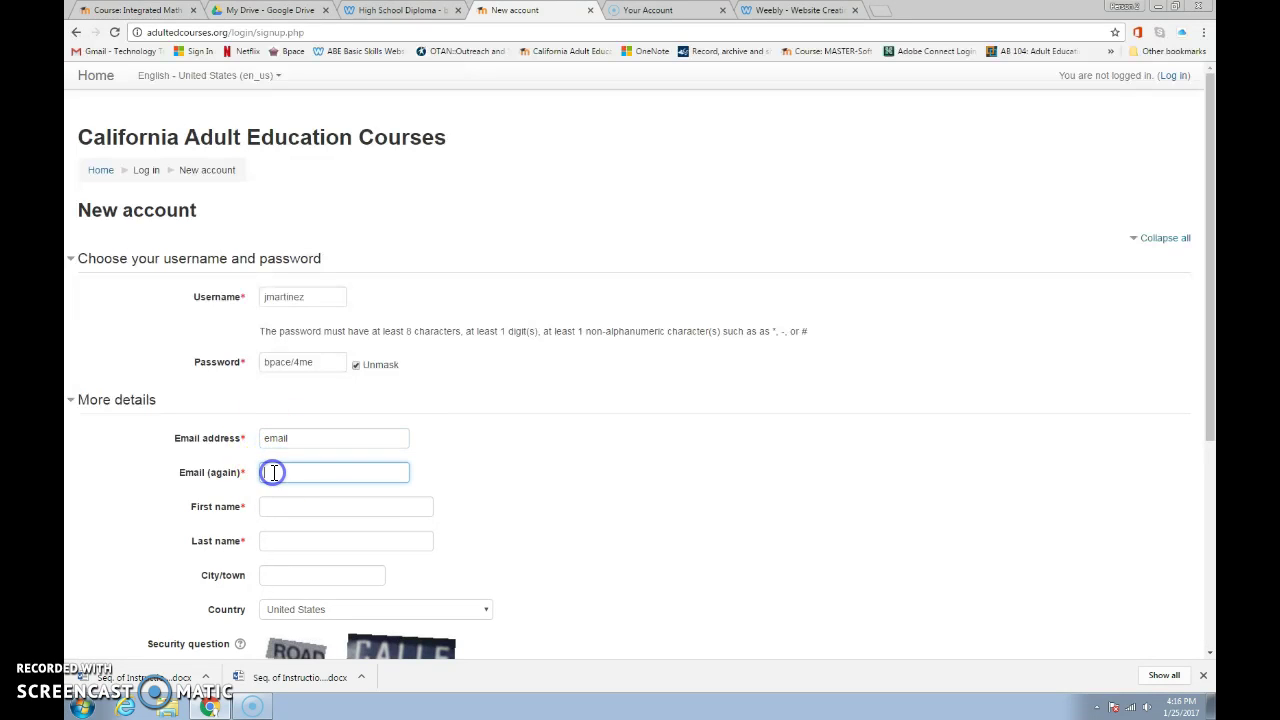
pyautogui.write('email')
pyautogui.click(278, 506)
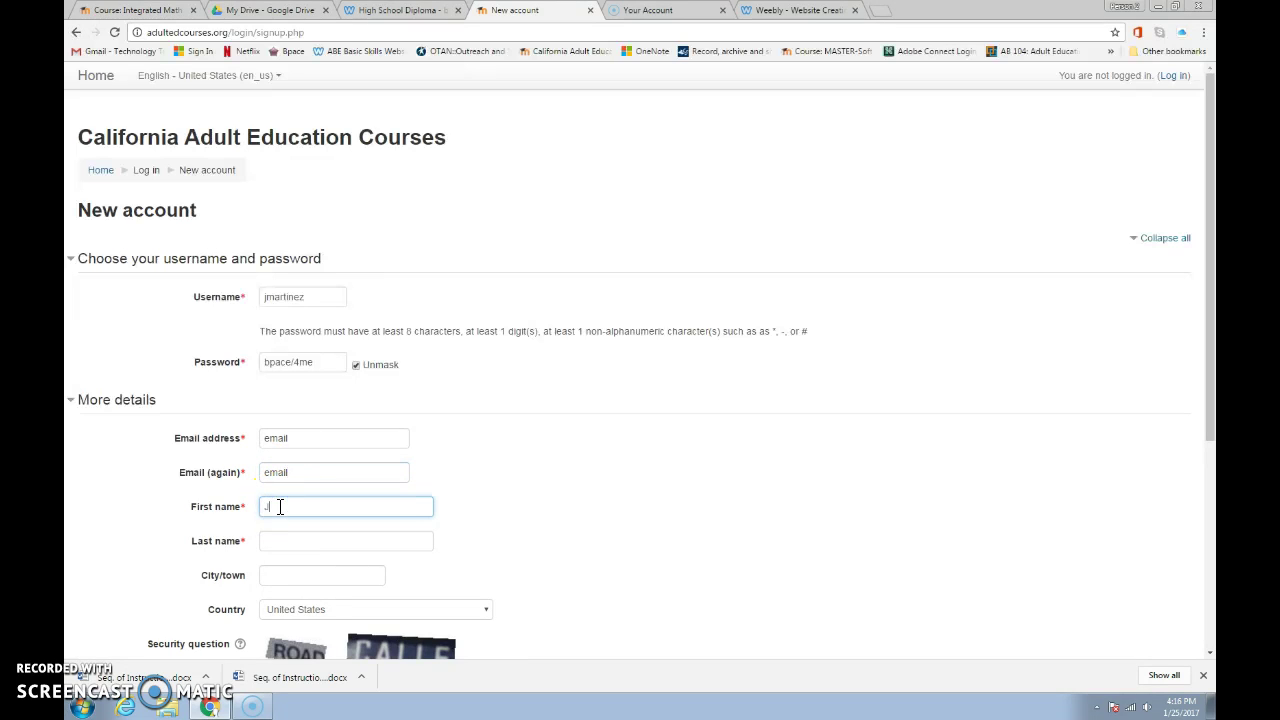
pyautogui.click(278, 539)
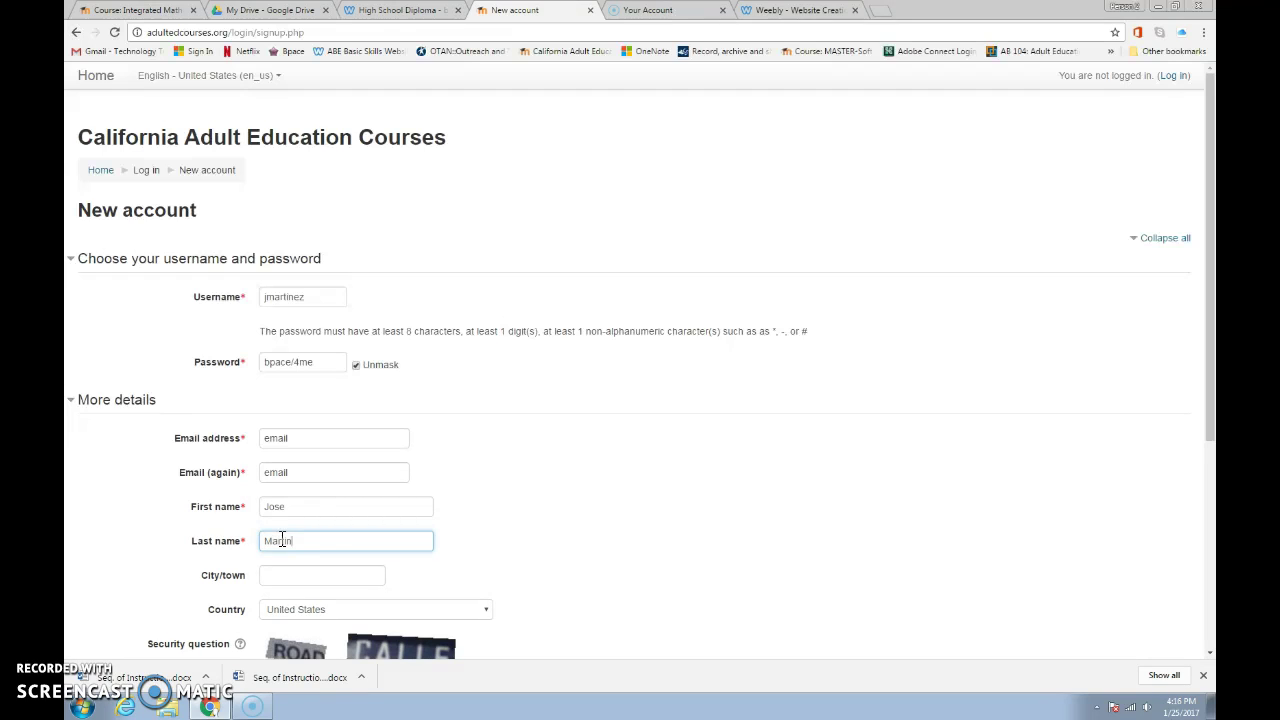
pyautogui.click(277, 541)
pyautogui.click(286, 573)
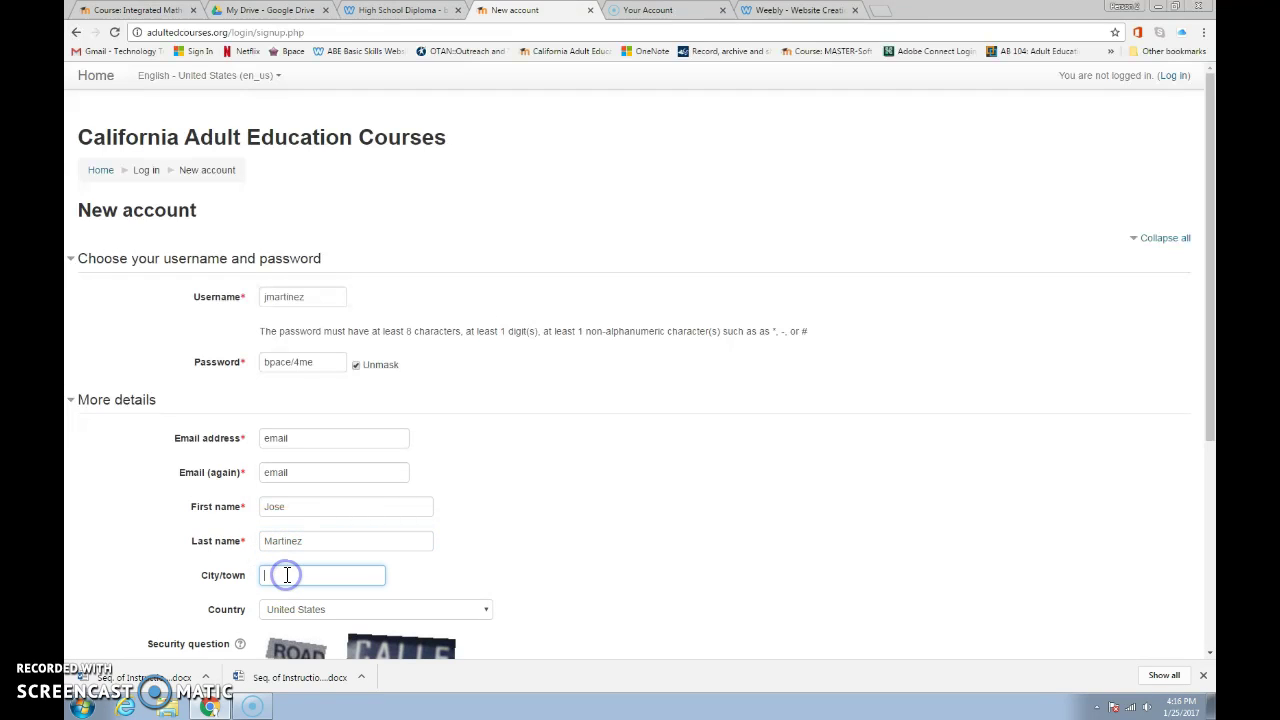
pyautogui.write('baldwin park')
# - Type the captcha words and tick I understand and agree to the site policy
pyautogui.scroll(-2, 287, 576)
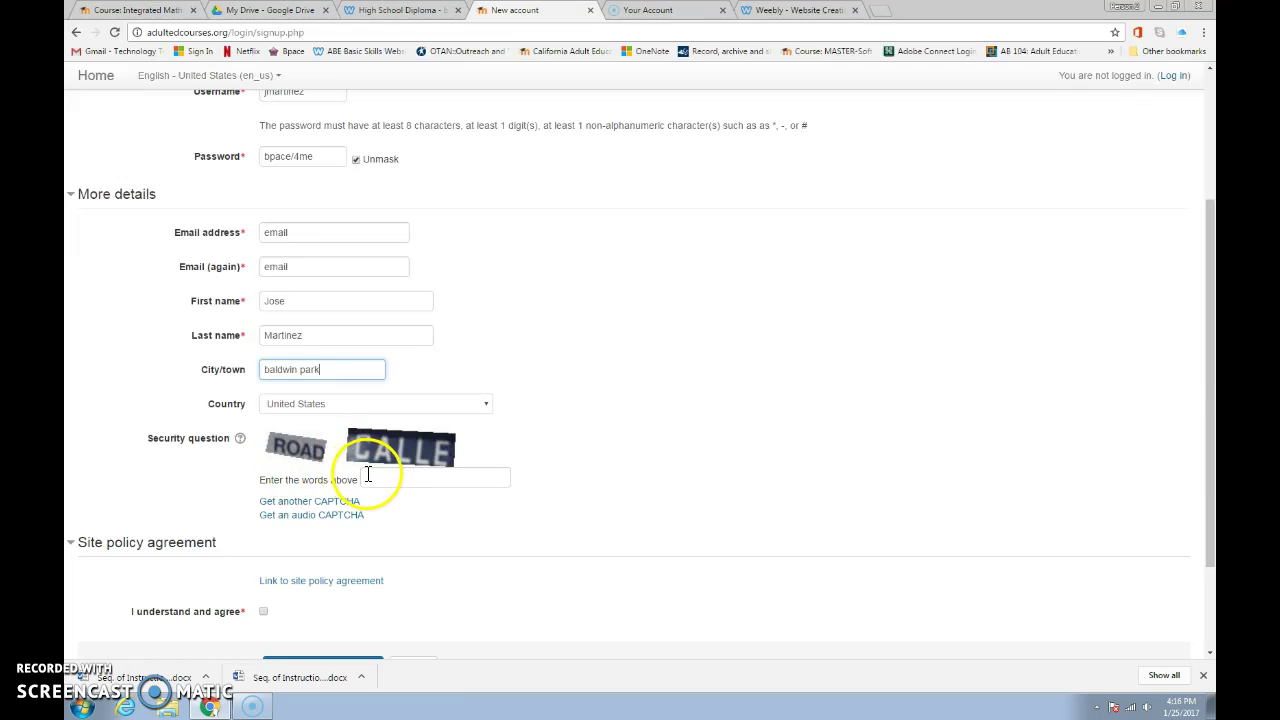
pyautogui.click(371, 477)
pyautogui.write('road')
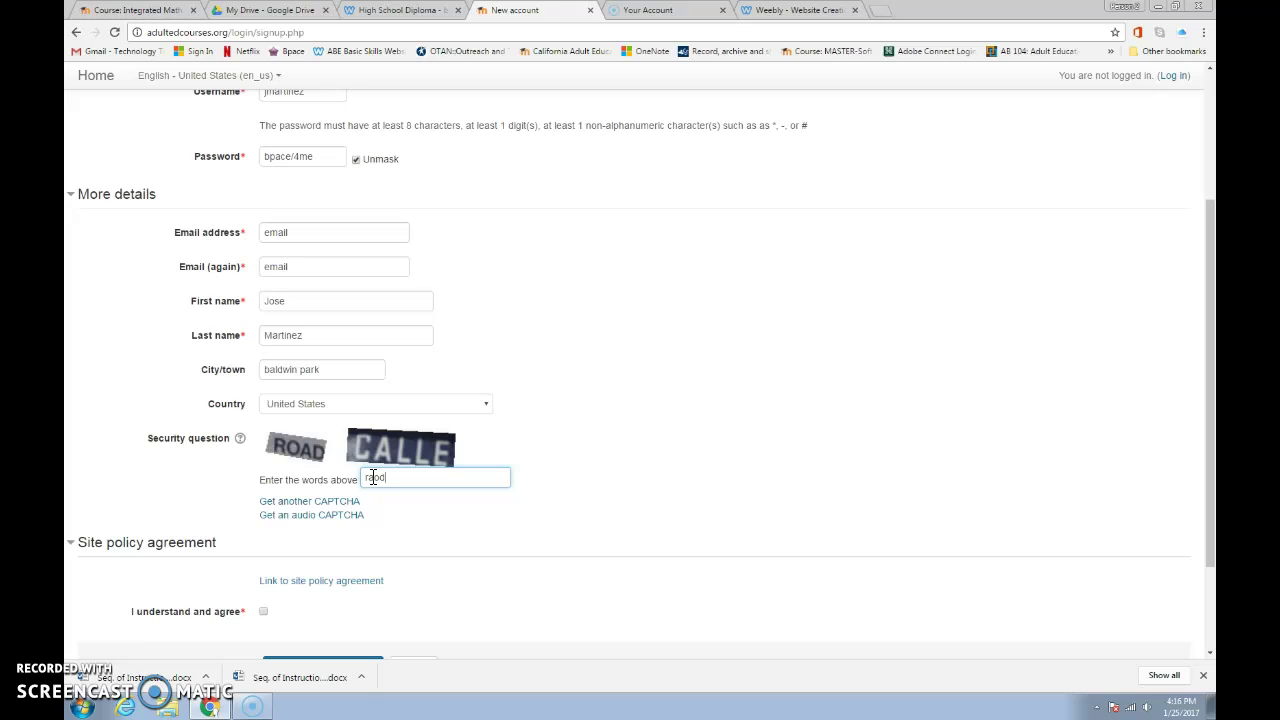
pyautogui.press('BackSpace')
pyautogui.press('BackSpace')
pyautogui.press('BackSpace')
pyautogui.write('oadcalle')
pyautogui.scroll(-3, 335, 540)
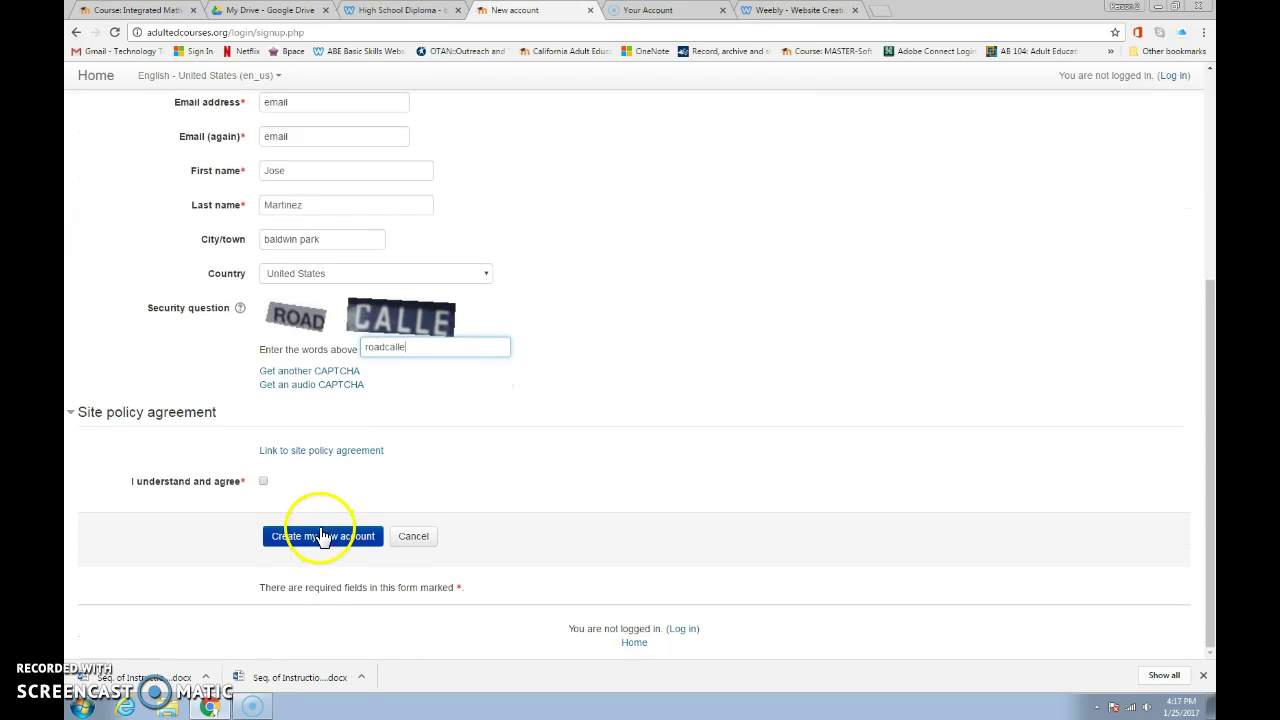
pyautogui.click(264, 484)
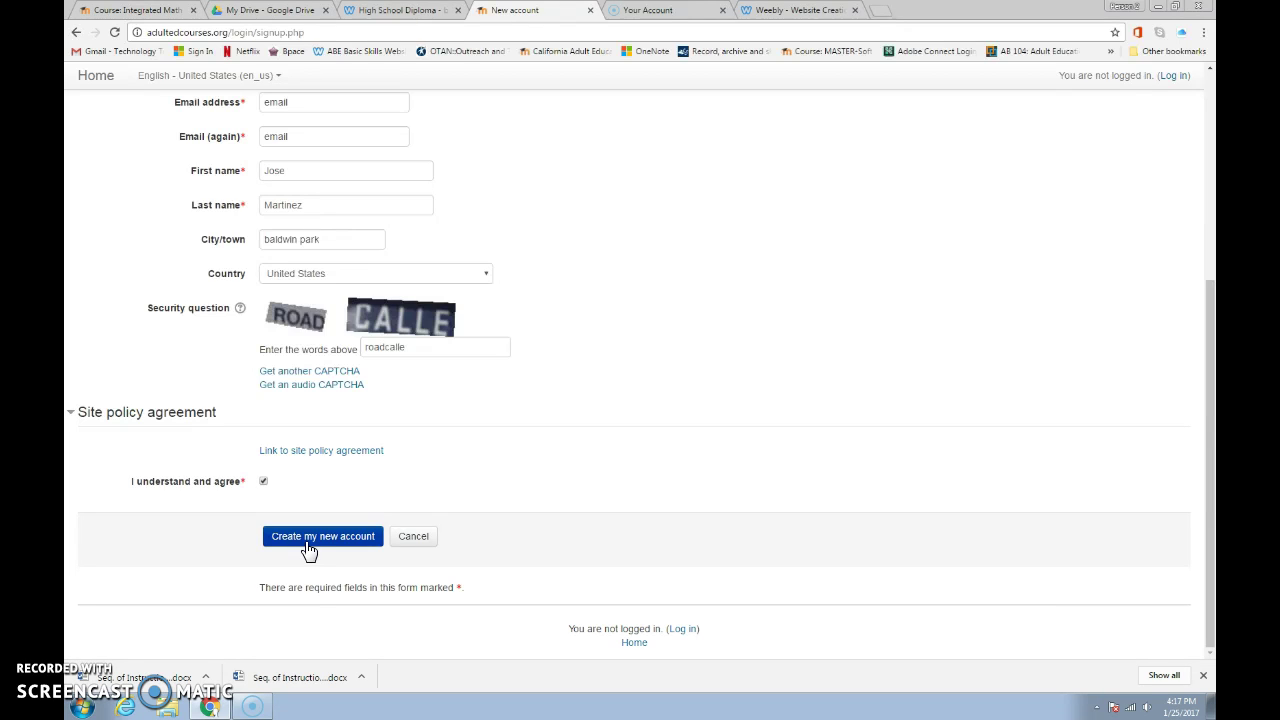
pyautogui.scroll(4, 310, 548)
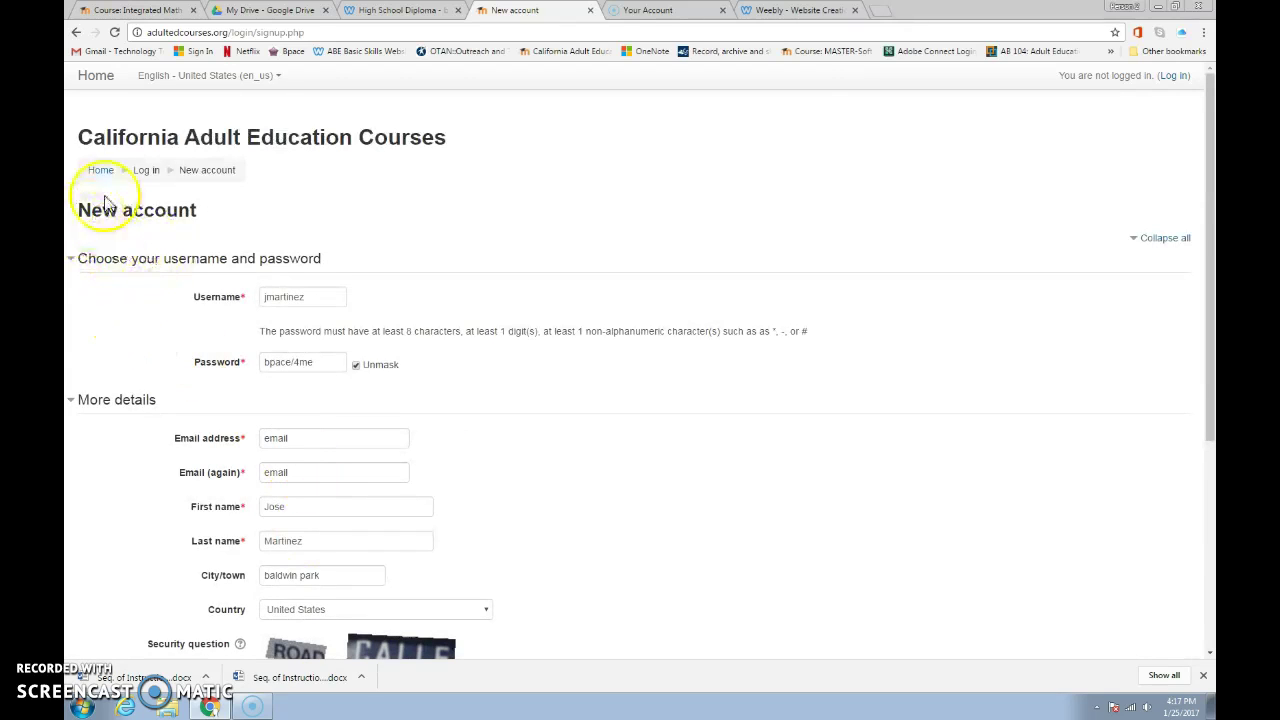
# - Leave the unsaved signup form and log in with the demo account's username and password
pyautogui.click(100, 170)
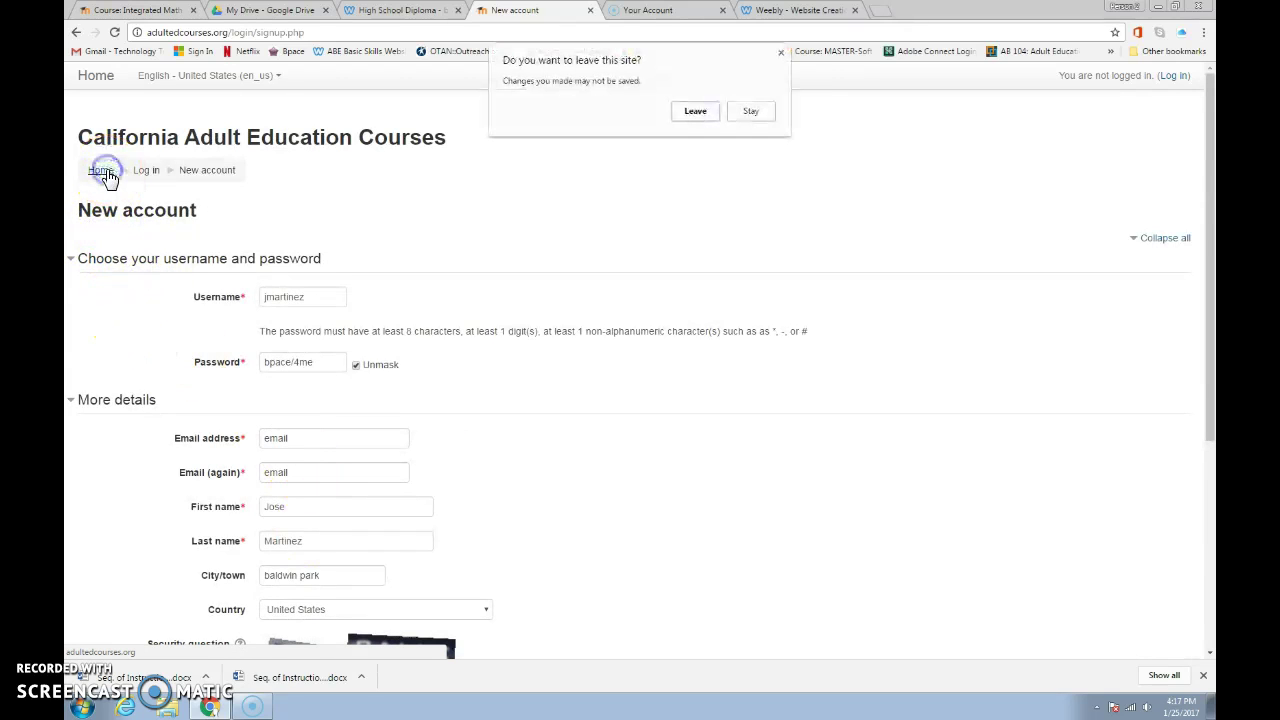
pyautogui.click(694, 112)
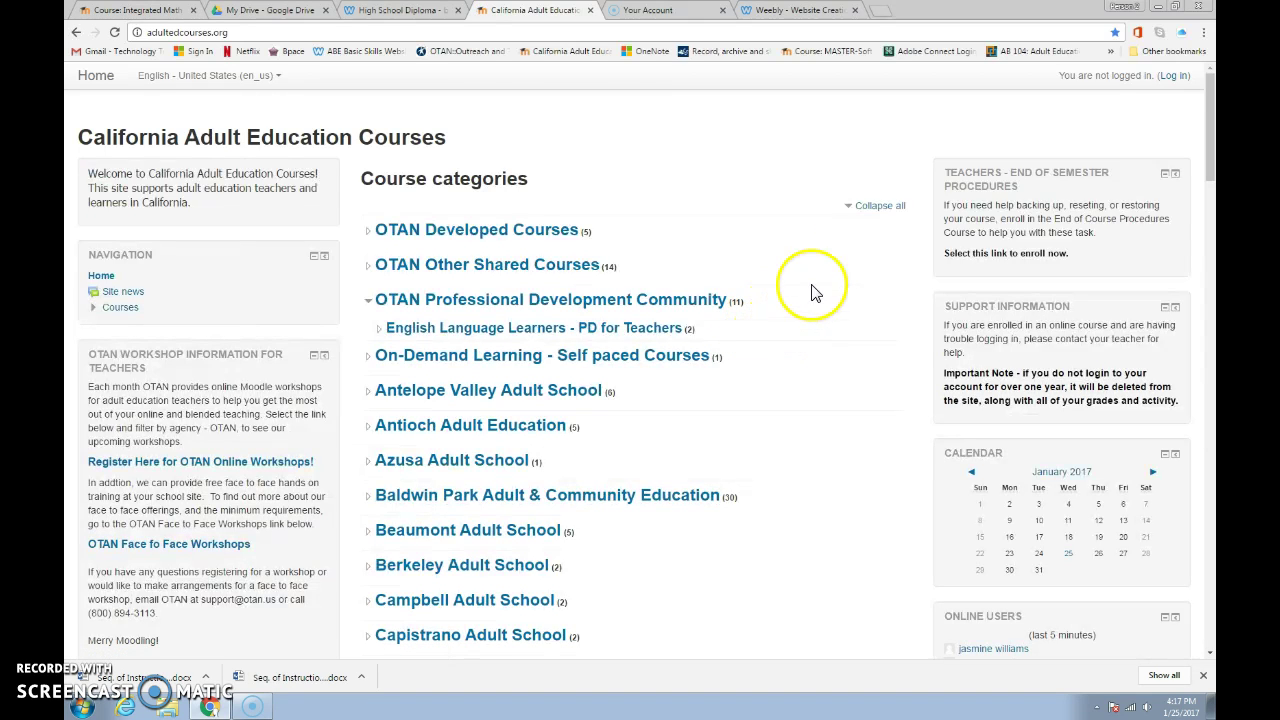
pyautogui.click(1173, 77)
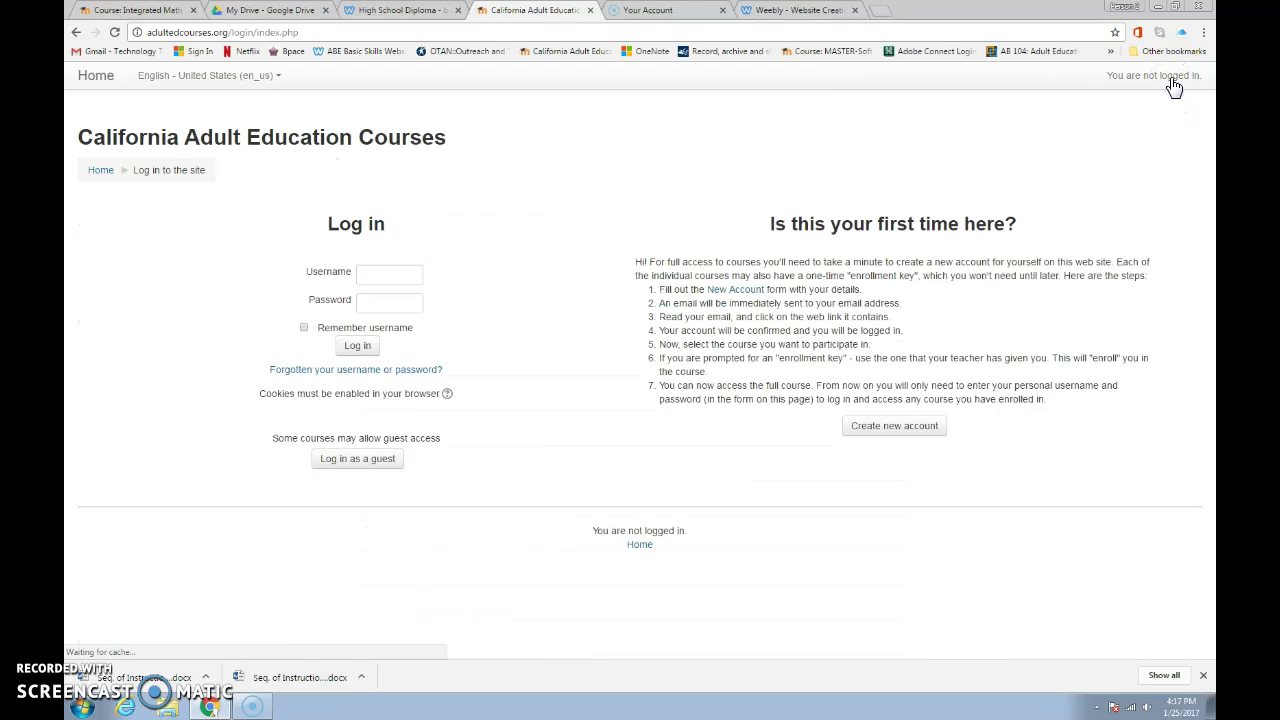
pyautogui.click(382, 278)
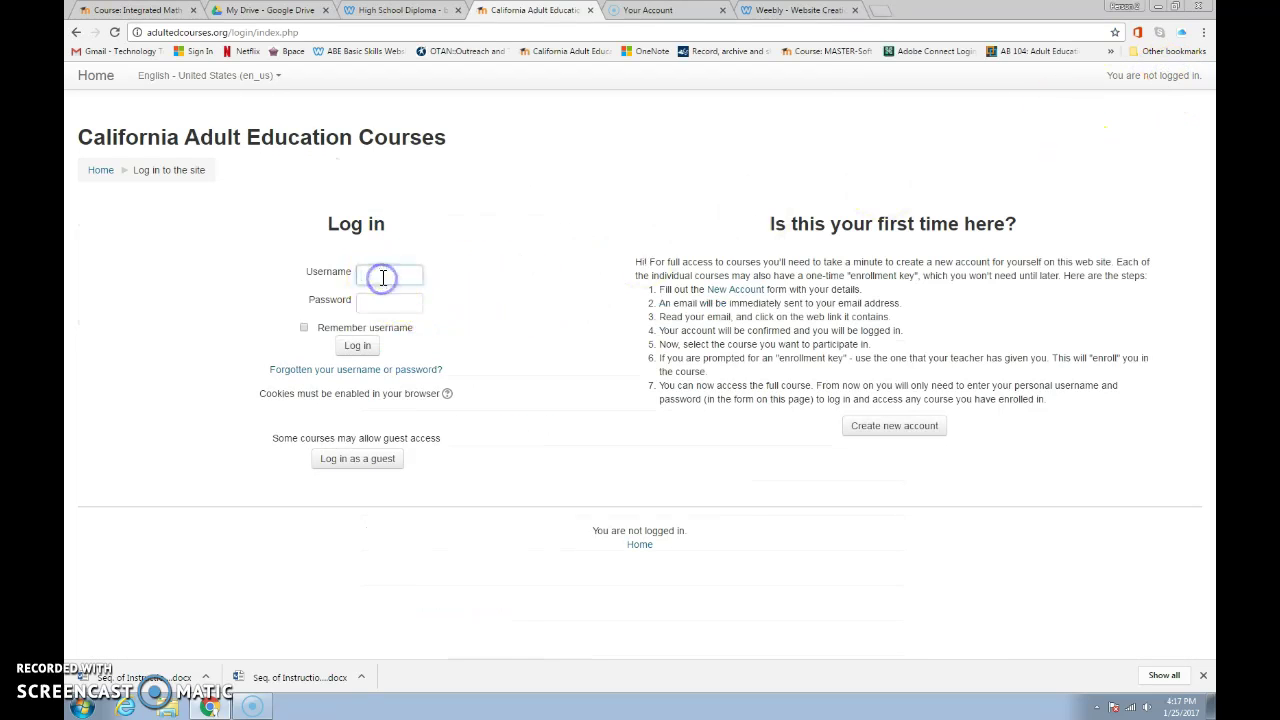
pyautogui.write('demopete')
pyautogui.click(373, 302)
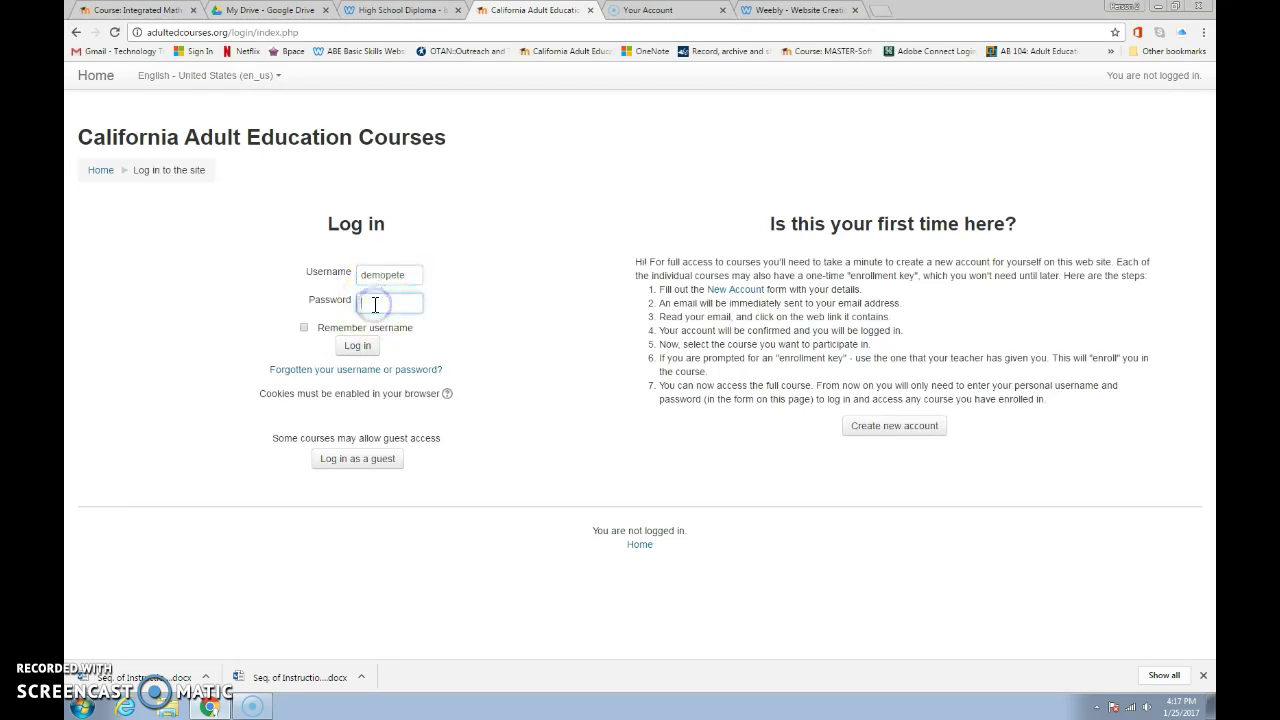
pyautogui.click(357, 345)
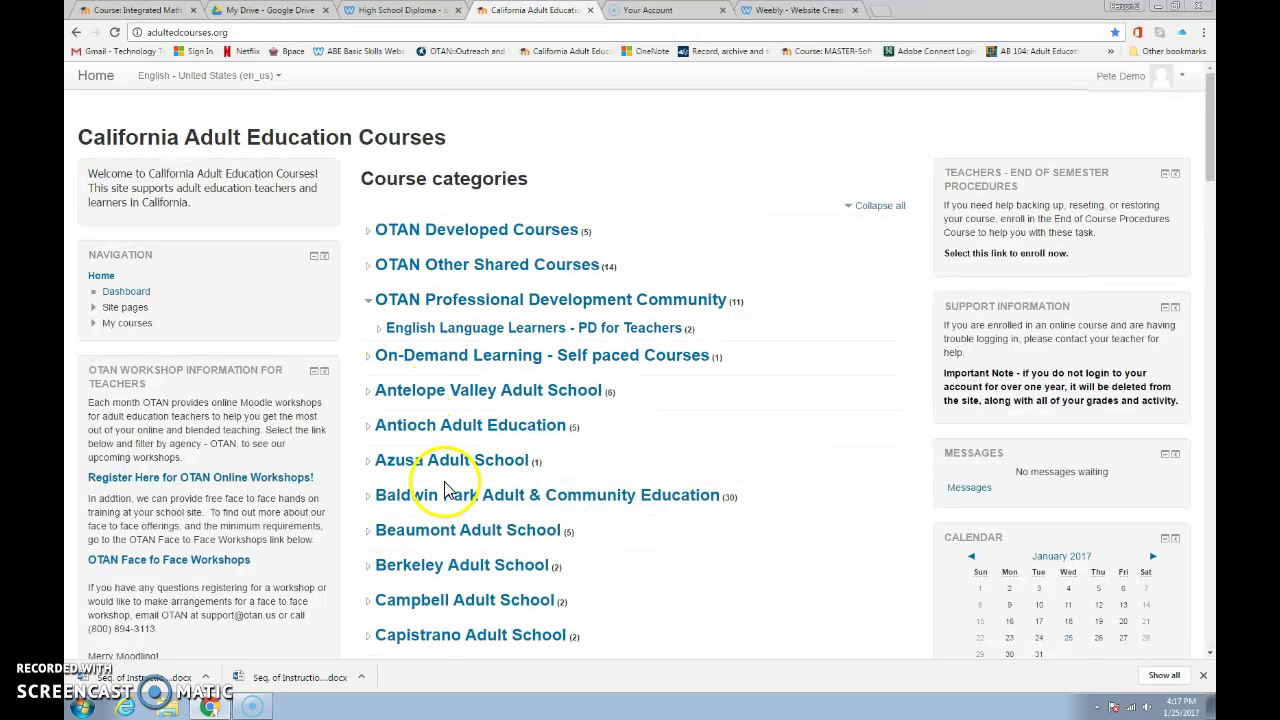
# - Open the Baldwin Park Adult & Community Education category, then its Integrated Math 1A course
pyautogui.click(458, 502)
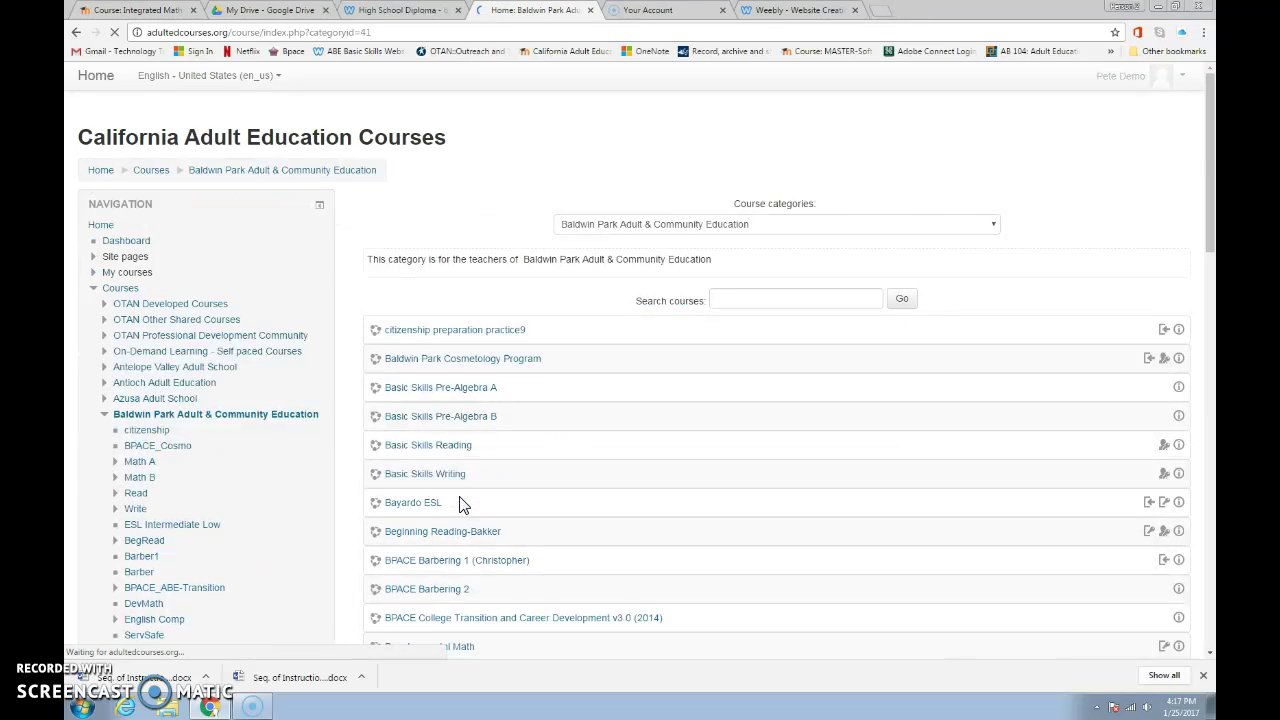
pyautogui.scroll(-1, 458, 393)
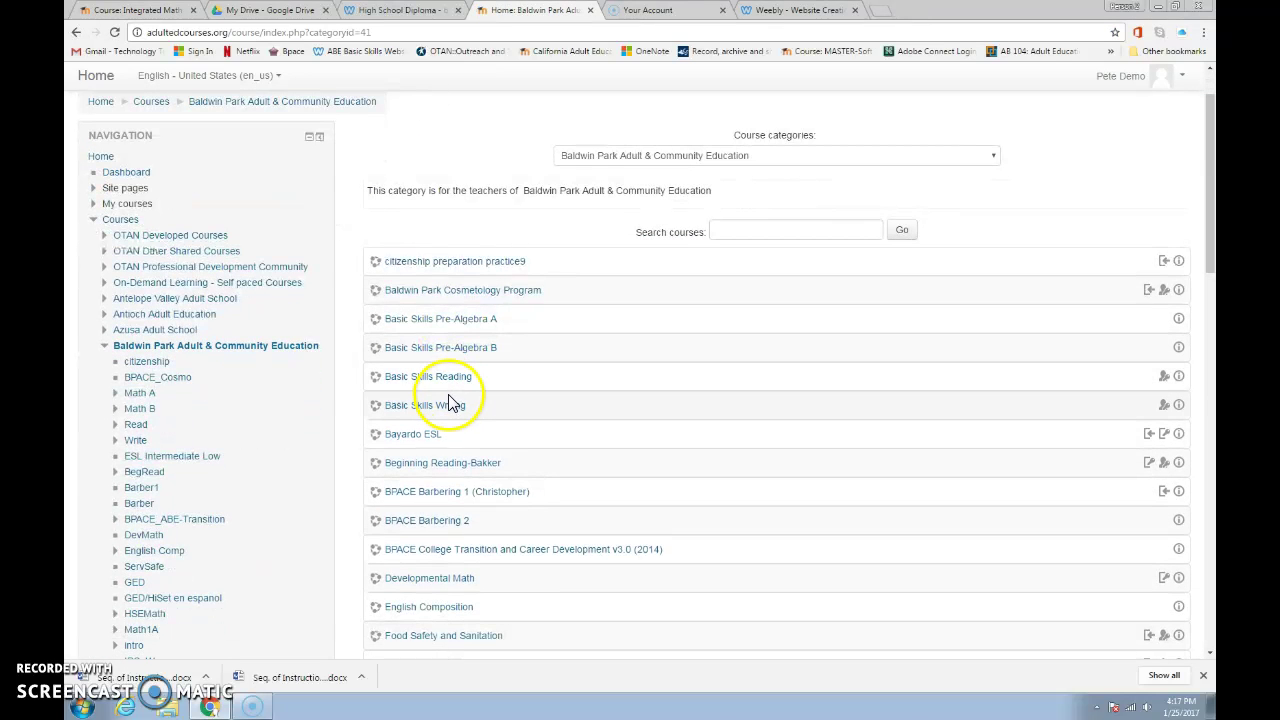
pyautogui.scroll(-2, 452, 420)
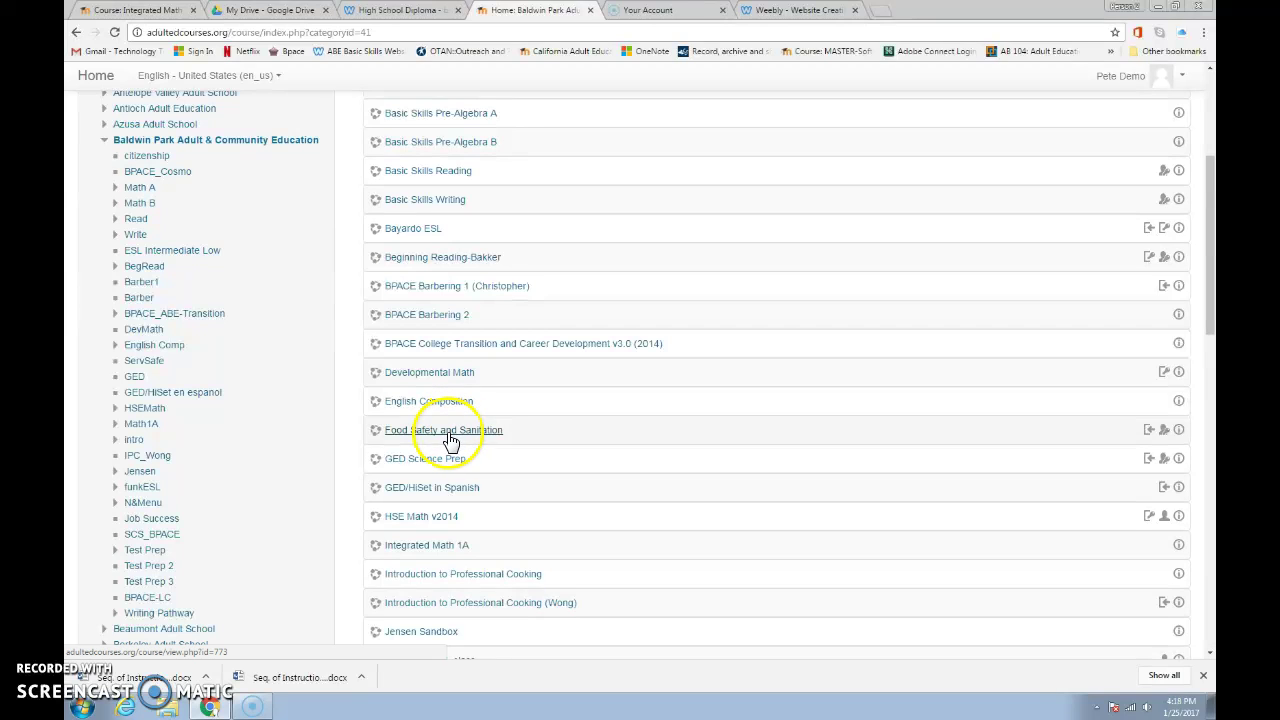
pyautogui.click(411, 547)
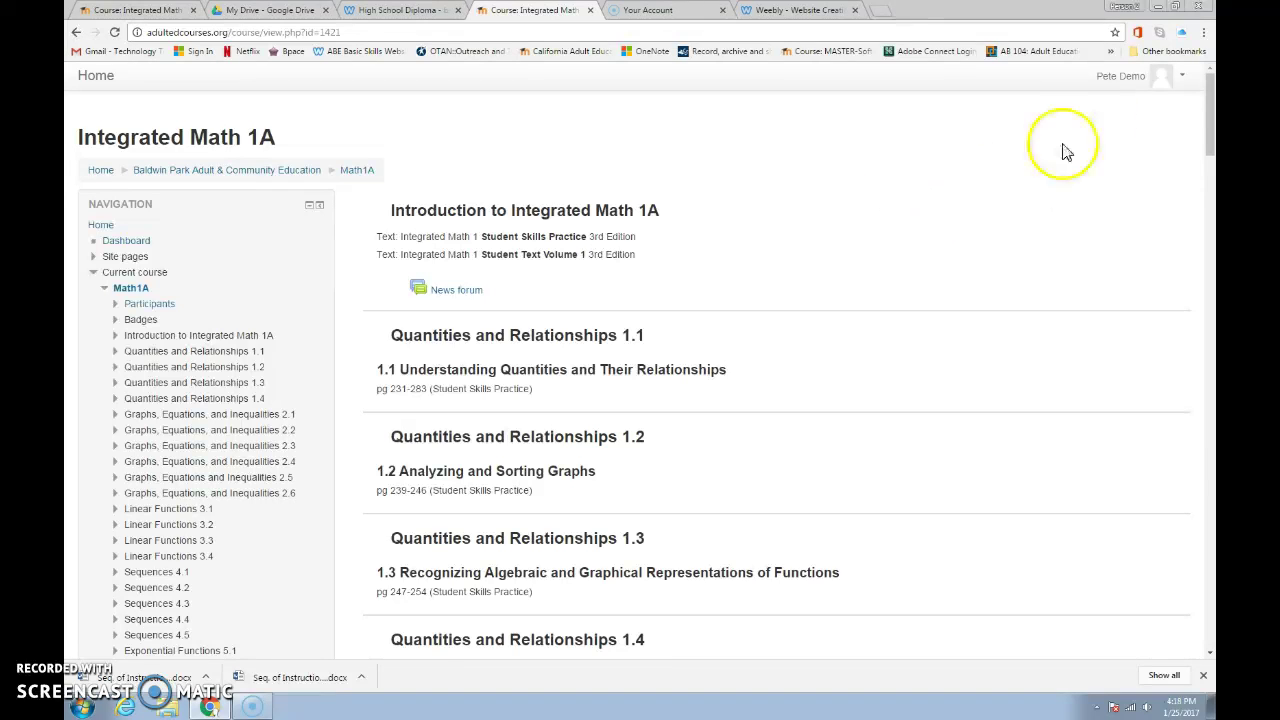
pyautogui.click(1133, 88)
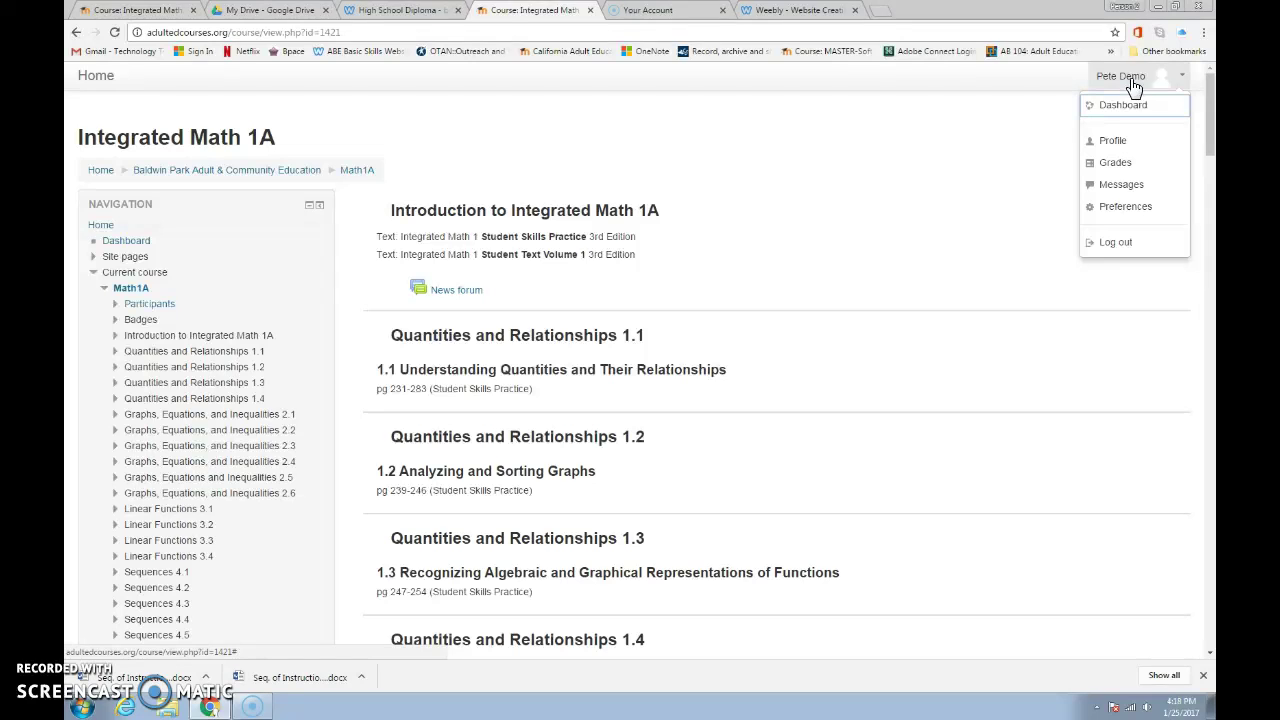
pyautogui.click(1118, 163)
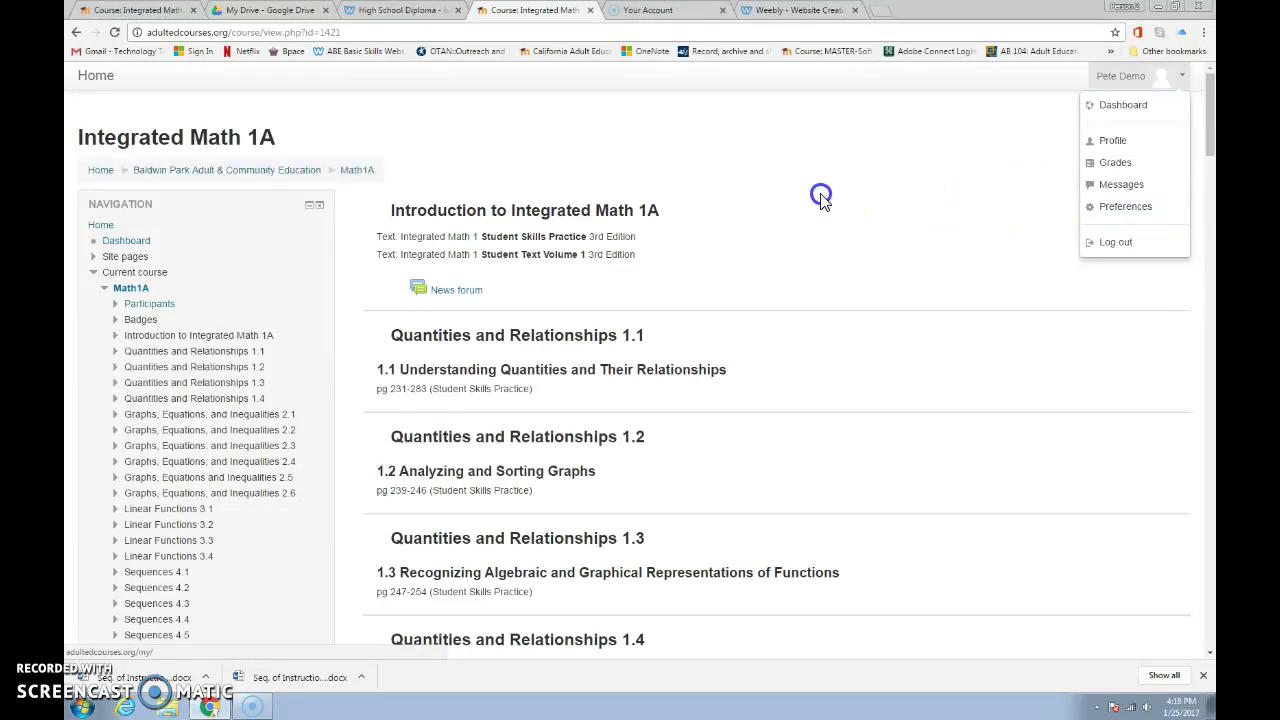
pyautogui.click(820, 196)
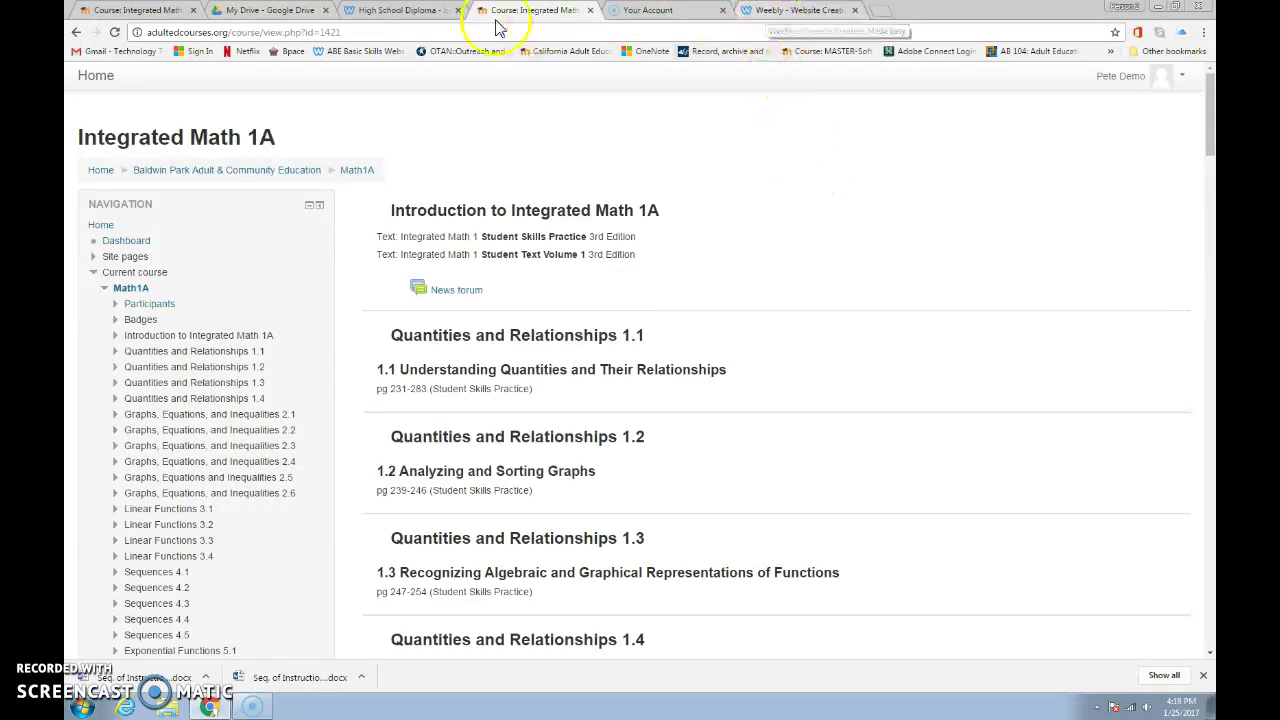
# - Return from High School Diploma to the BPACEED home page and review its orientation content
pyautogui.click(420, 11)
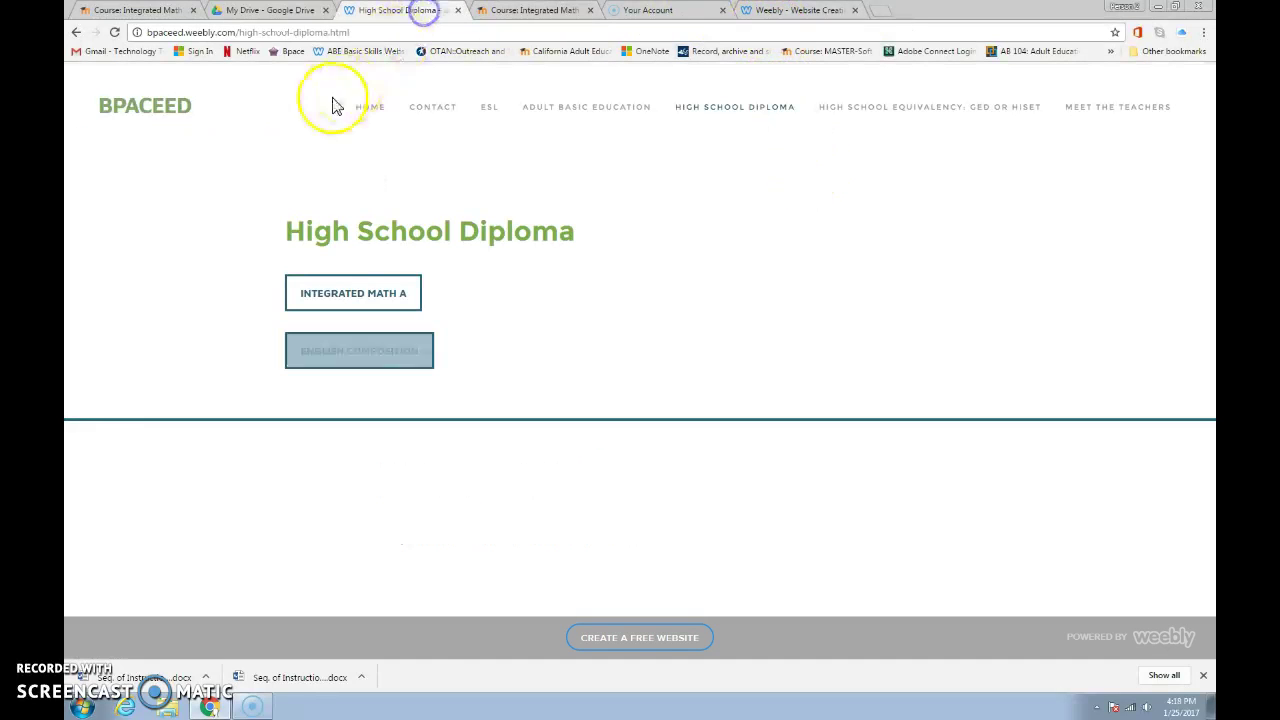
pyautogui.click(75, 32)
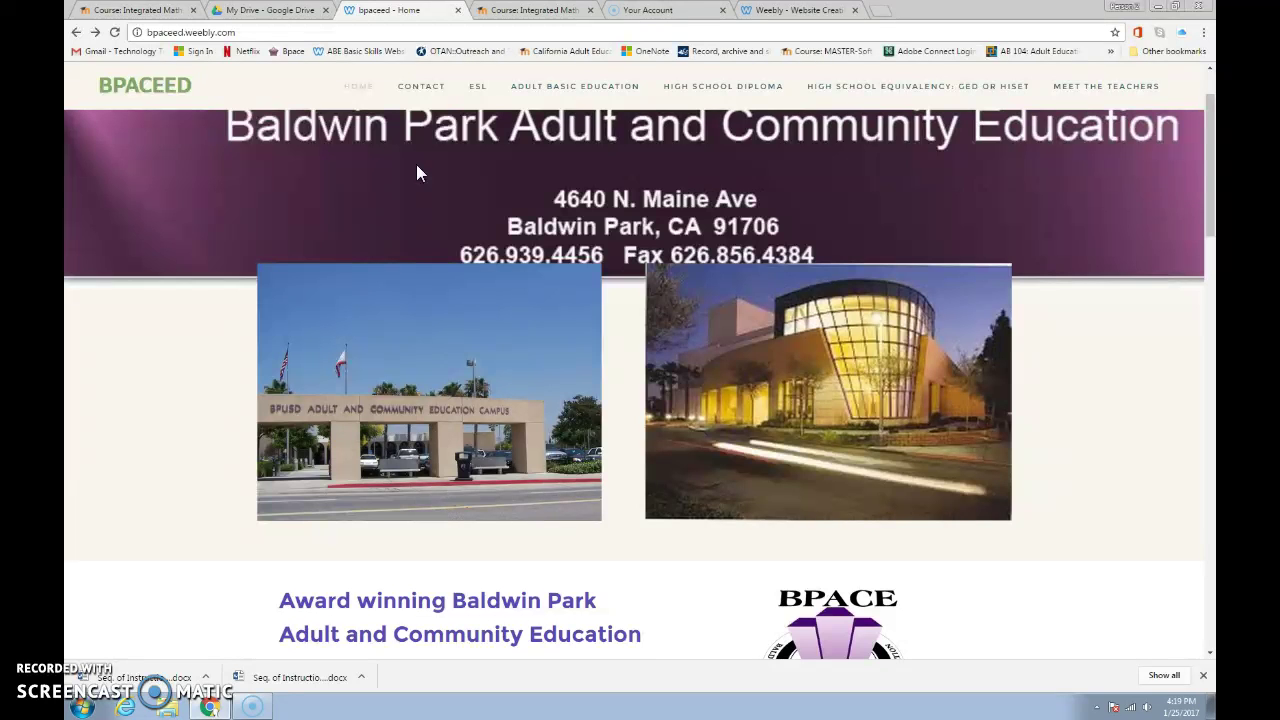
pyautogui.scroll(-10, 417, 167)
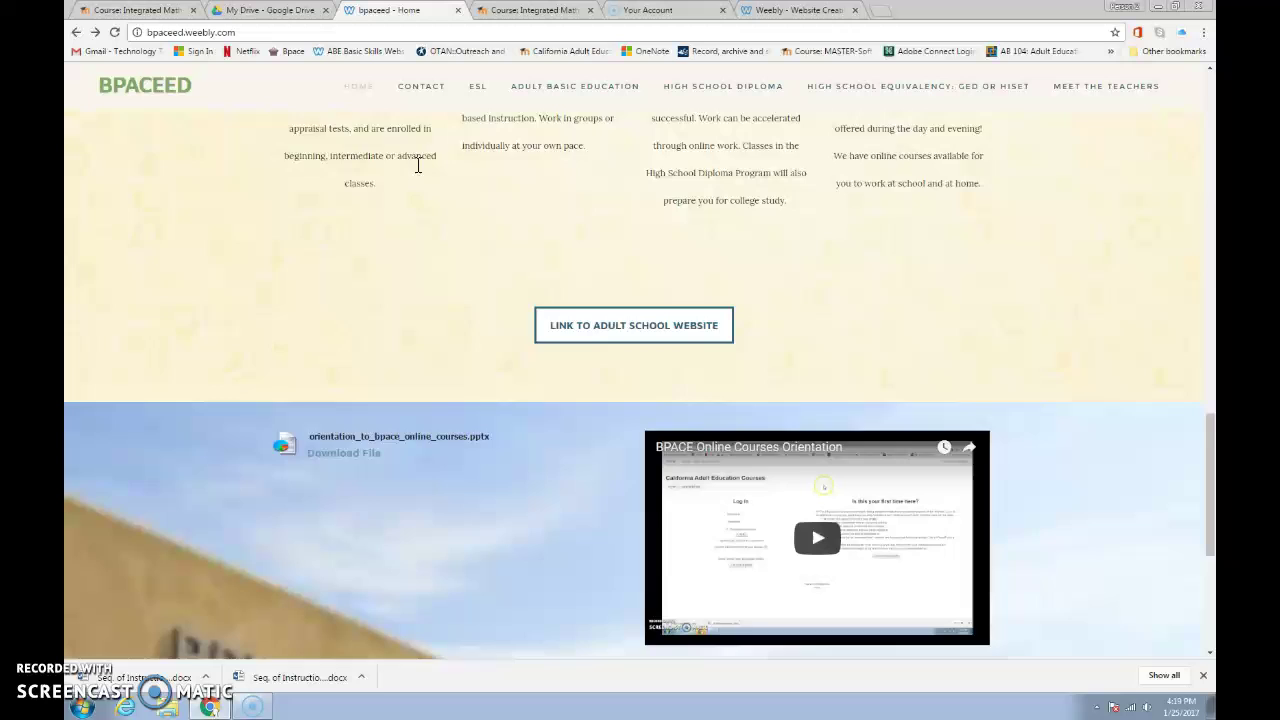
pyautogui.scroll(-1, 418, 165)
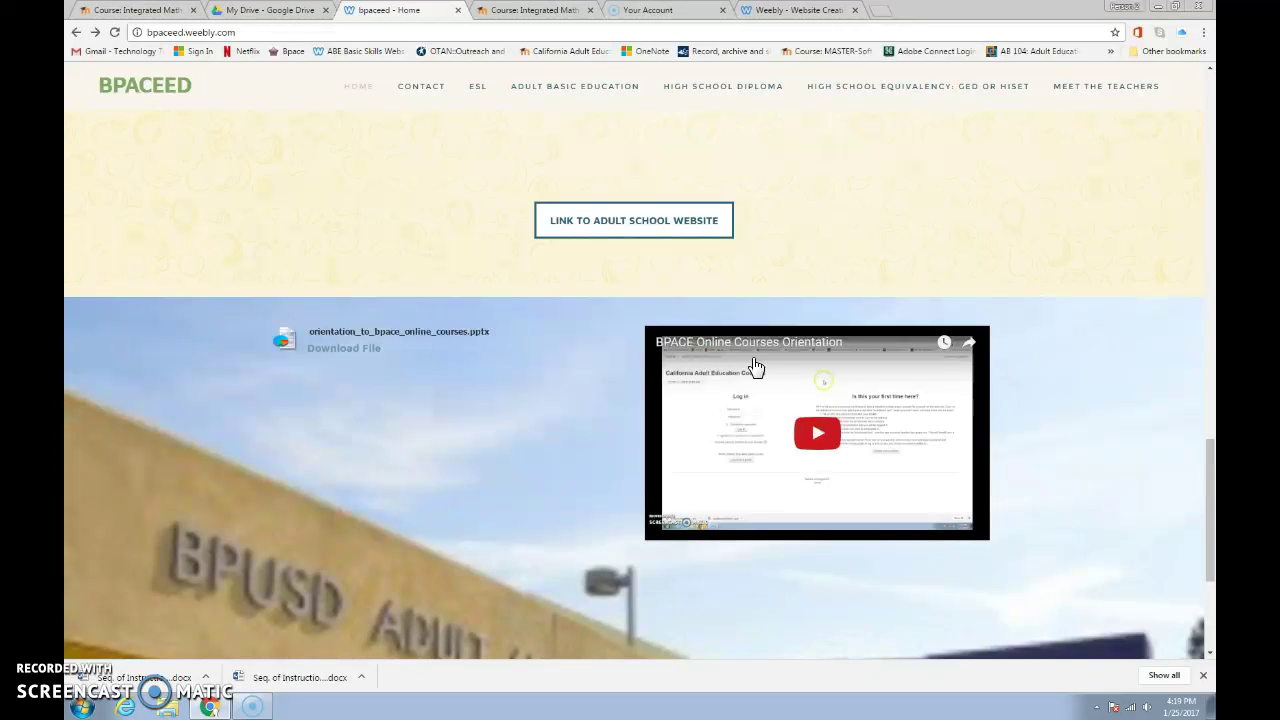
pyautogui.click(497, 334)
pyautogui.scroll(1, 467, 351)
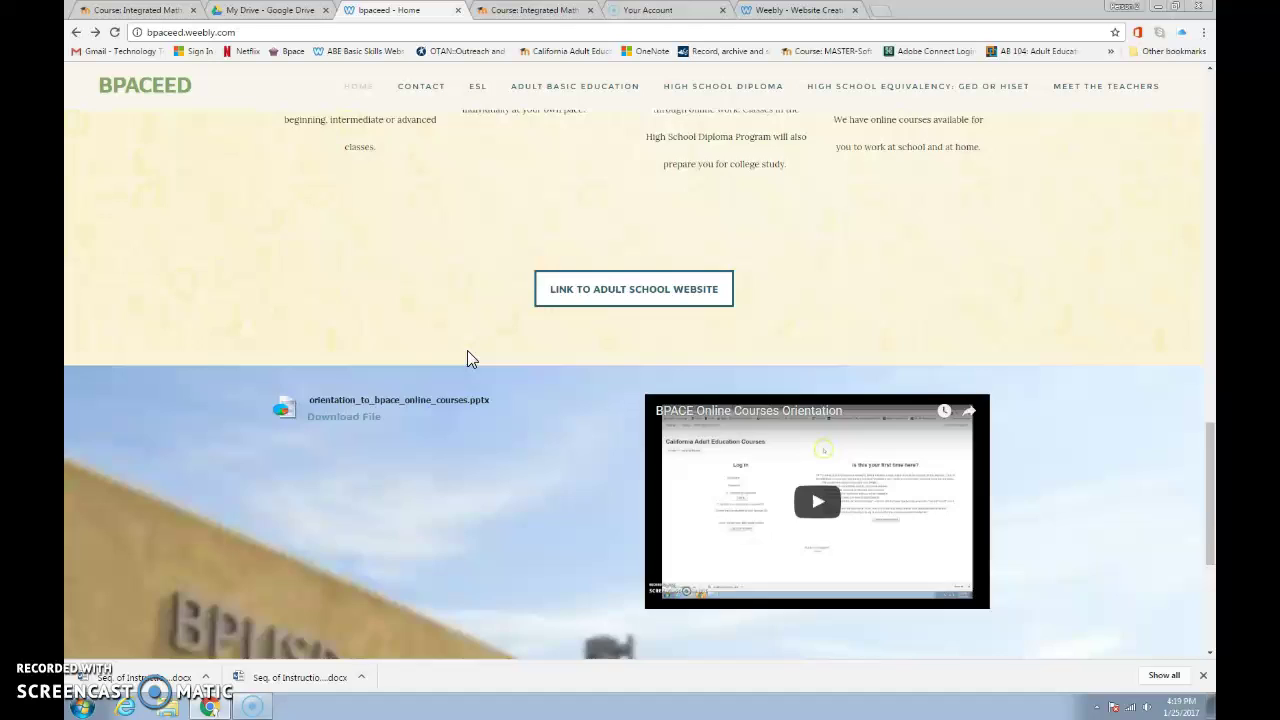
pyautogui.scroll(1, 467, 351)
pyautogui.scroll(8, 467, 351)
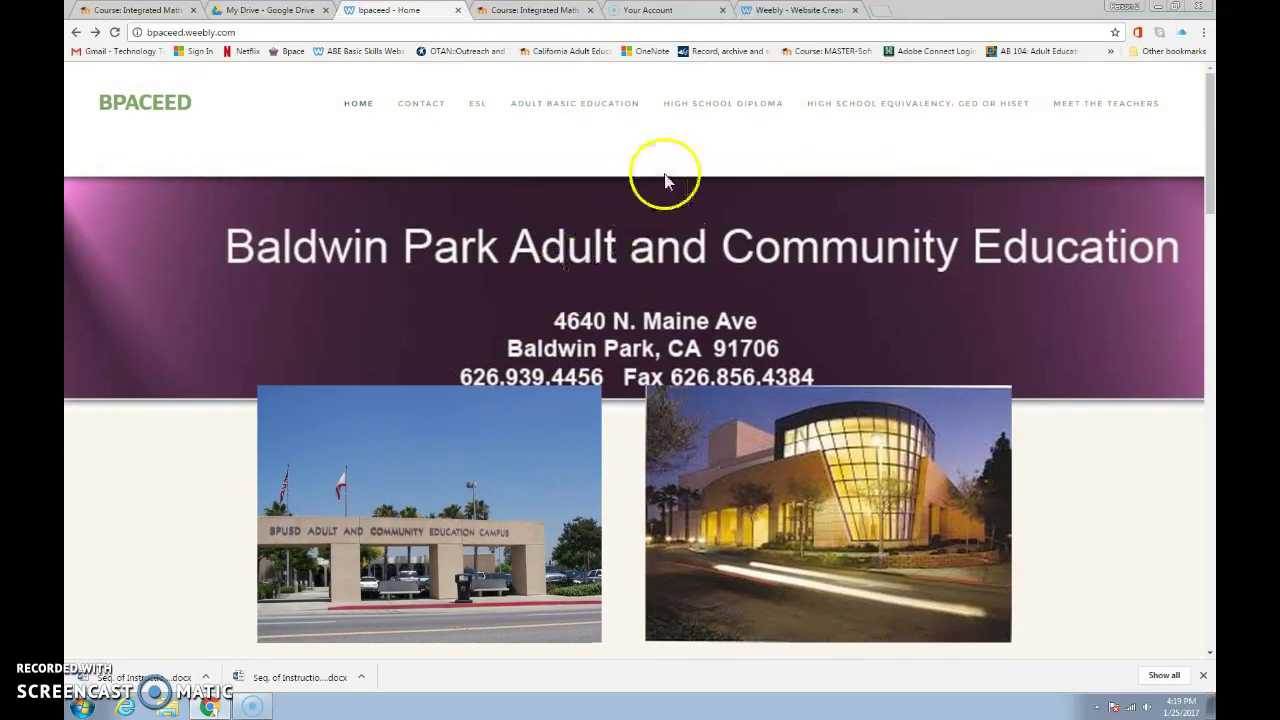
# - Go to the High School Diploma page on the BPACEED Weebly site
pyautogui.click(714, 108)
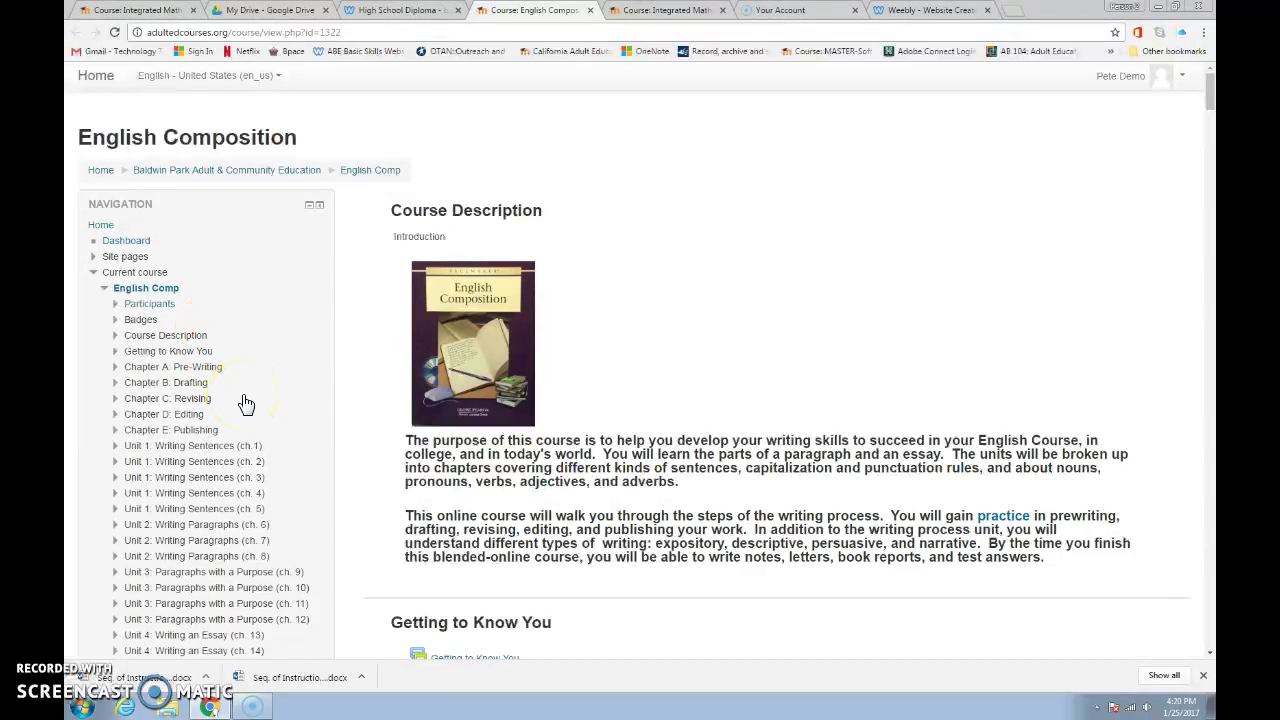
pyautogui.click(167, 368)
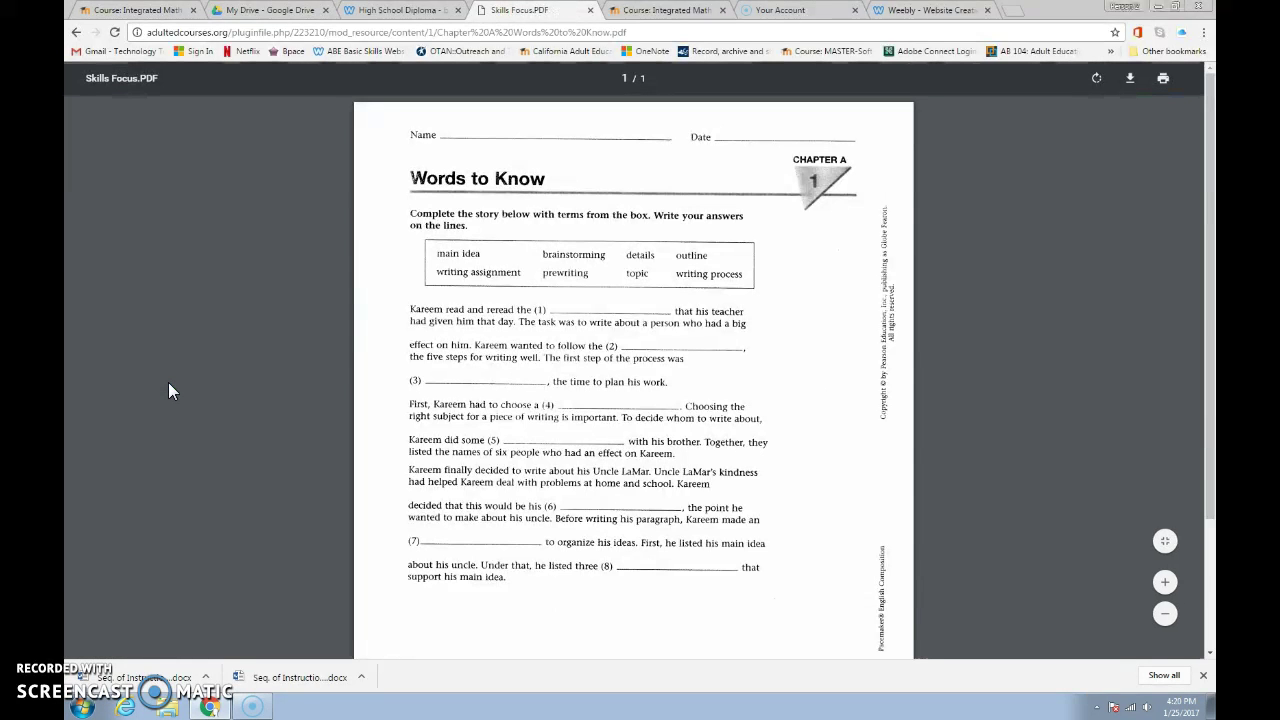
pyautogui.click(76, 32)
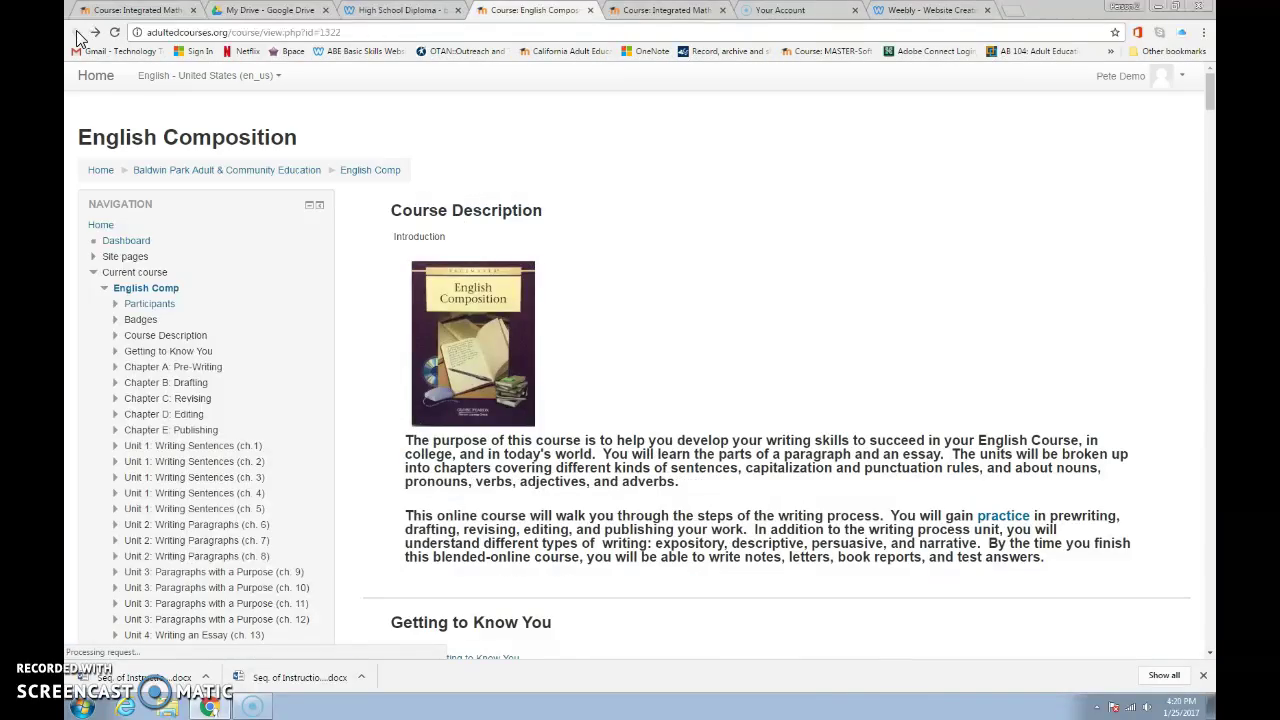
pyautogui.scroll(-20, 545, 270)
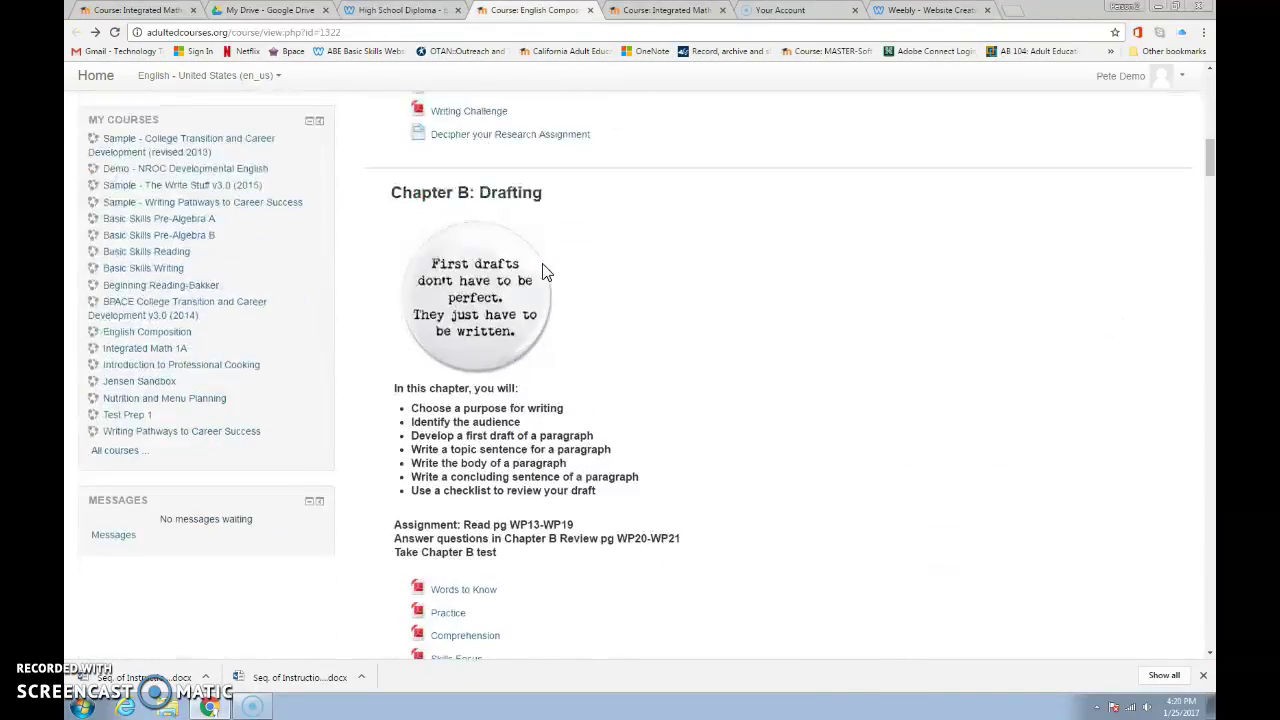
pyautogui.scroll(-7, 545, 270)
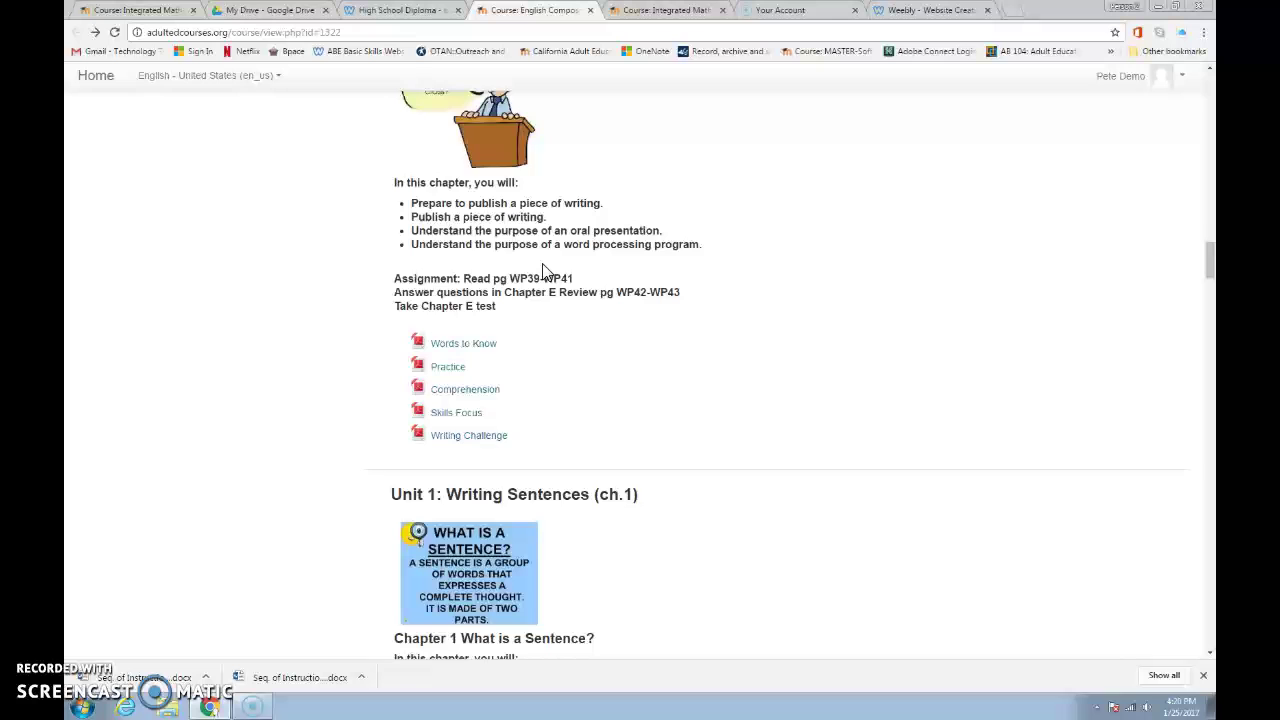
pyautogui.scroll(20, 545, 270)
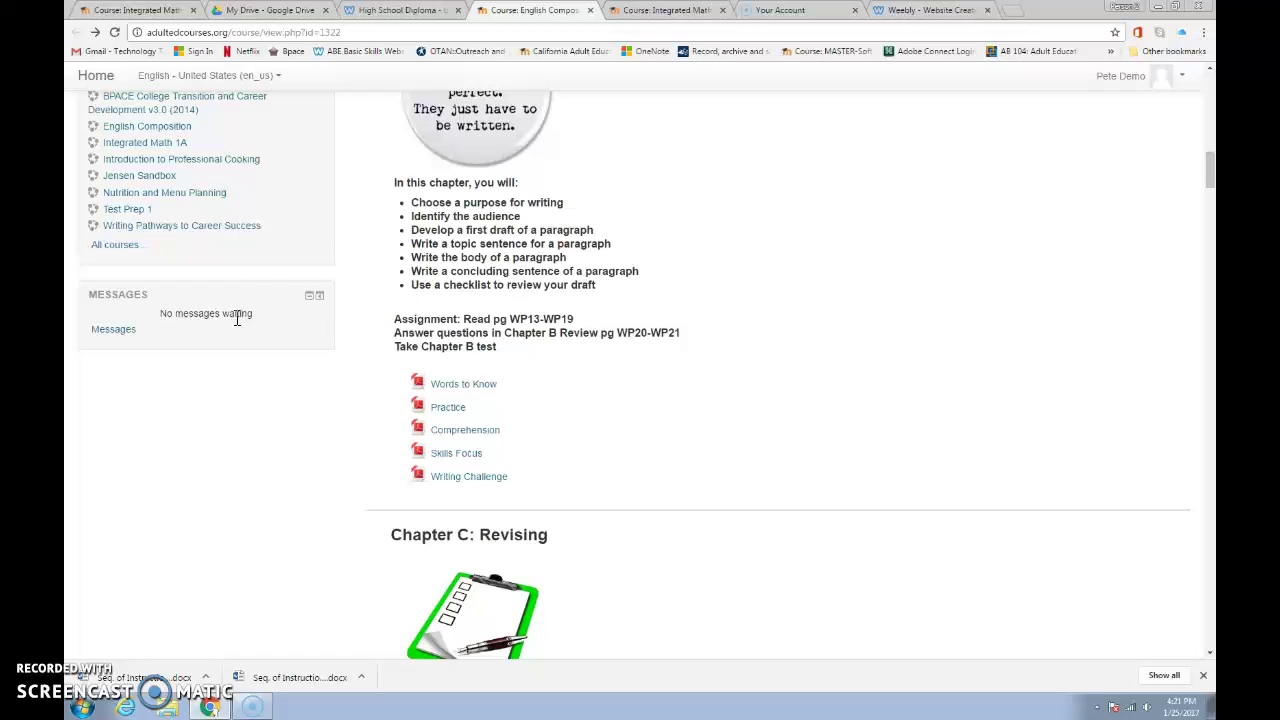
# - Check the empty Contacts list in Messages, then return home and expand OTAN Professional Development Community
pyautogui.click(118, 334)
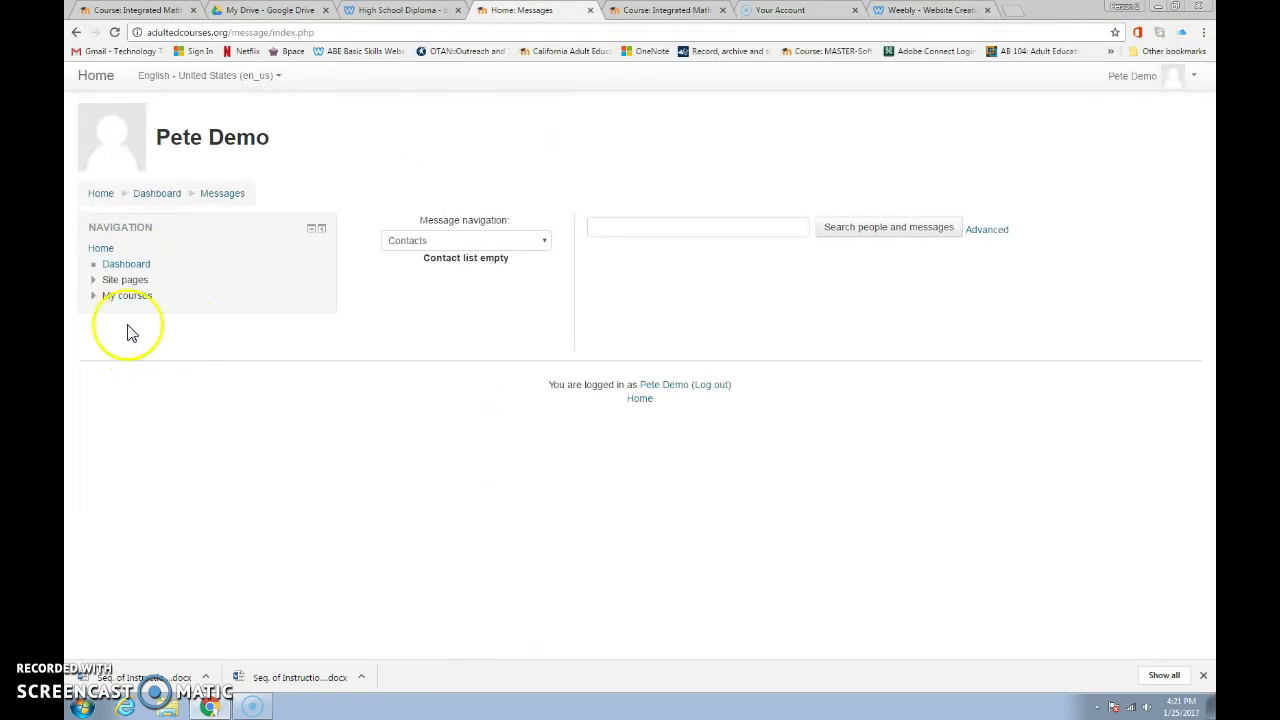
pyautogui.click(545, 243)
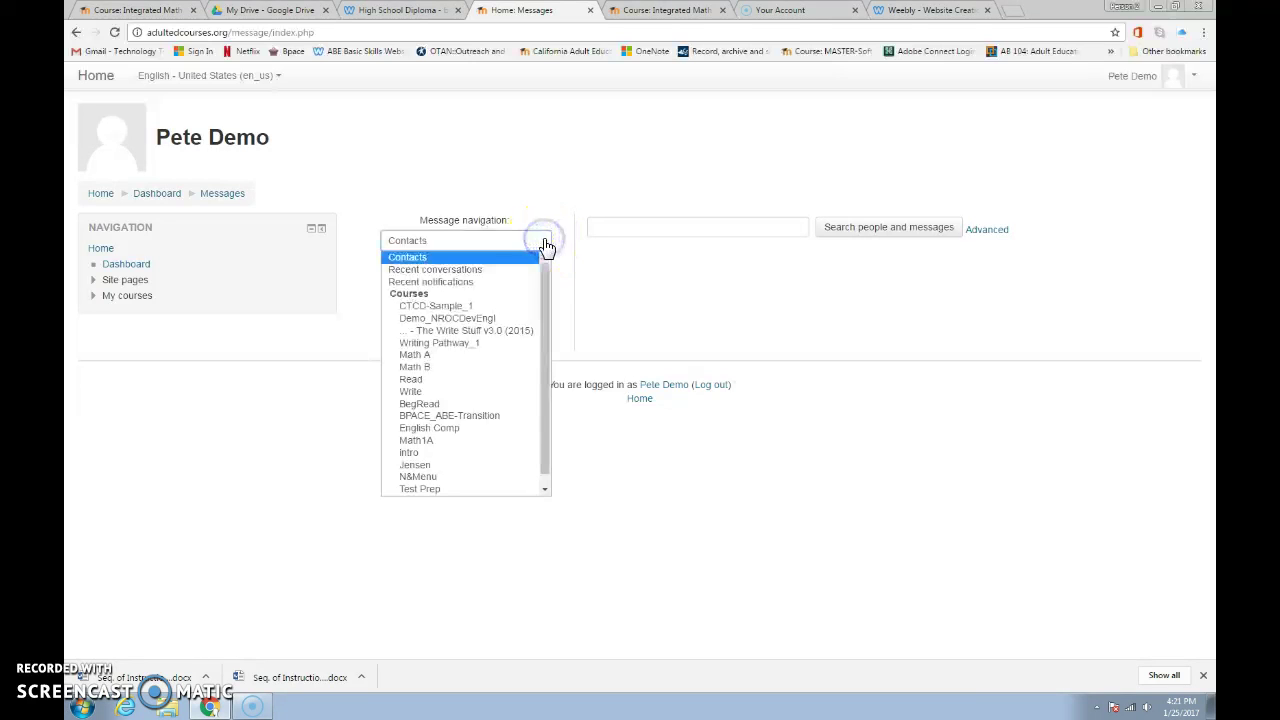
pyautogui.click(545, 244)
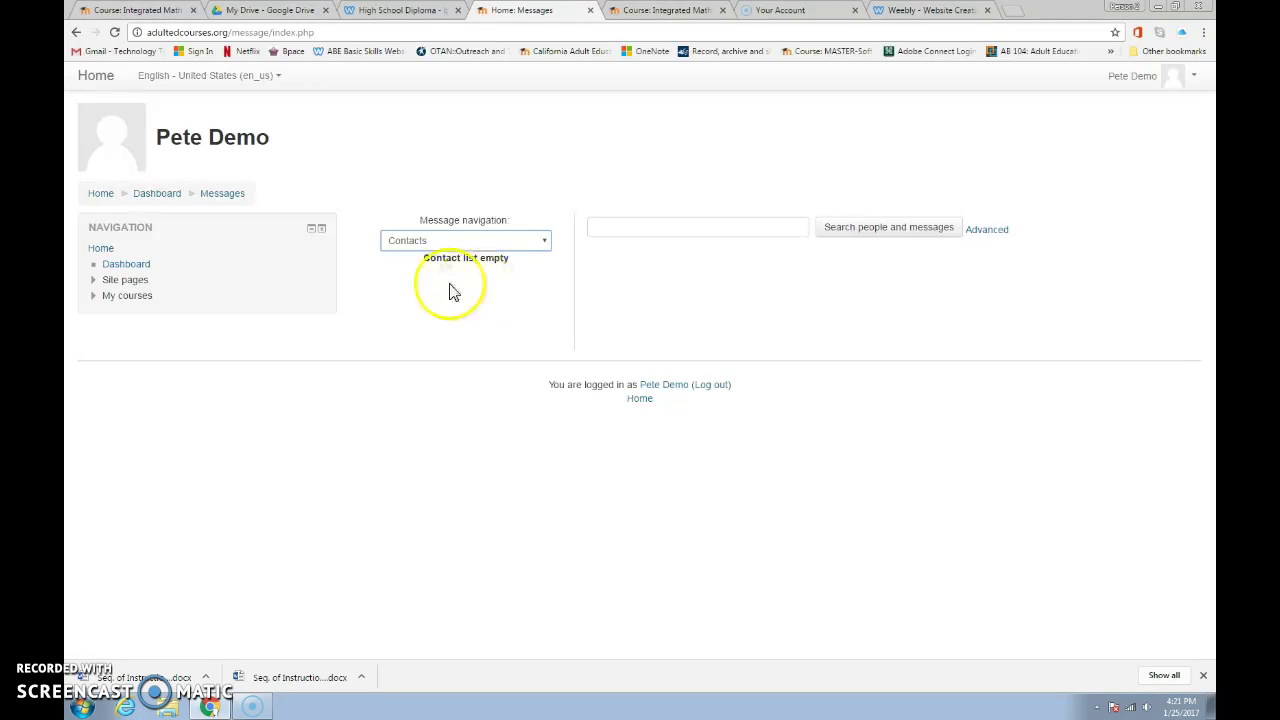
pyautogui.click(102, 194)
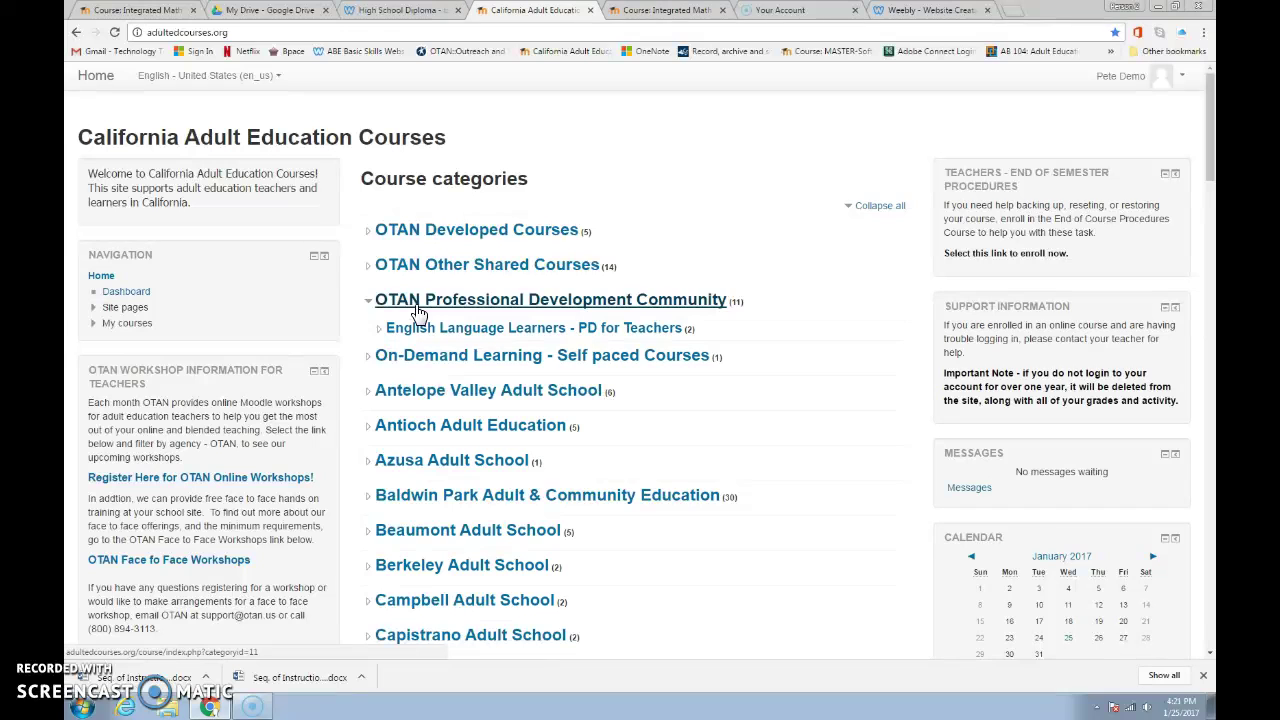
pyautogui.click(102, 678)
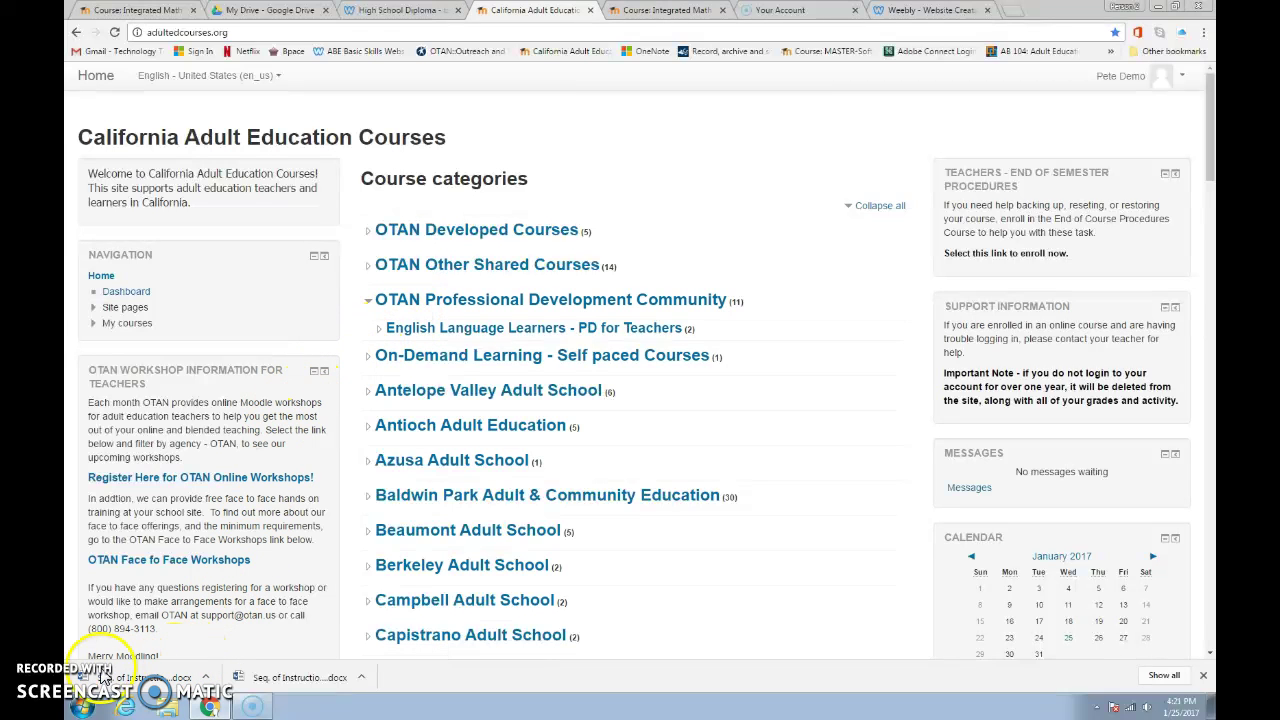